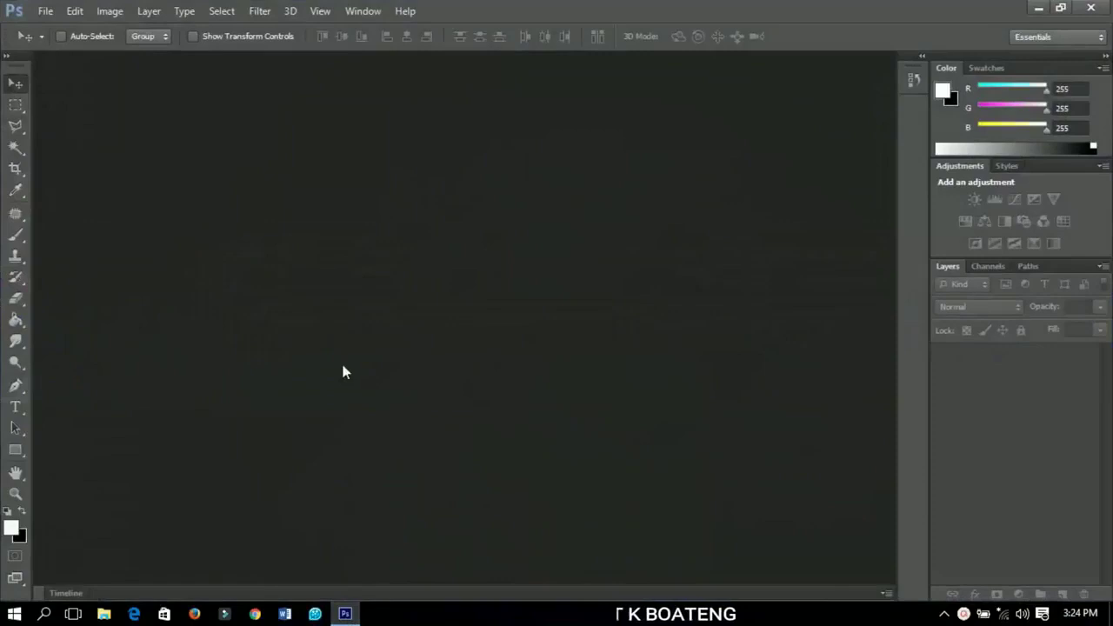
Create a new document of 1920 × 1080 pixels at 300 pixels/inch in RGB Color with a white background.
left_click(45, 11)
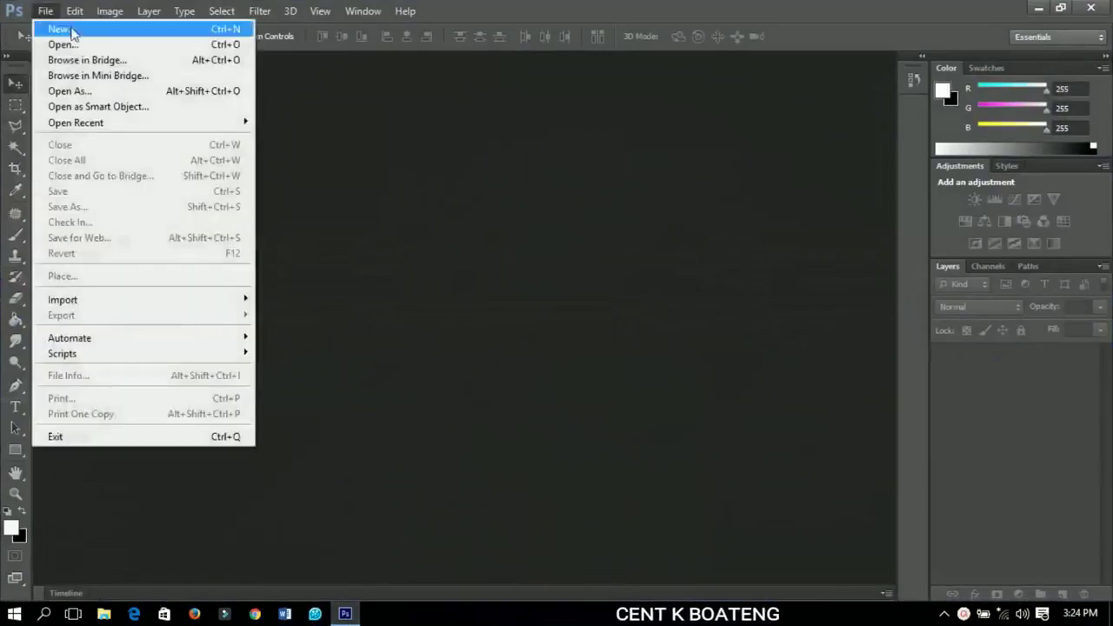
left_click(72, 28)
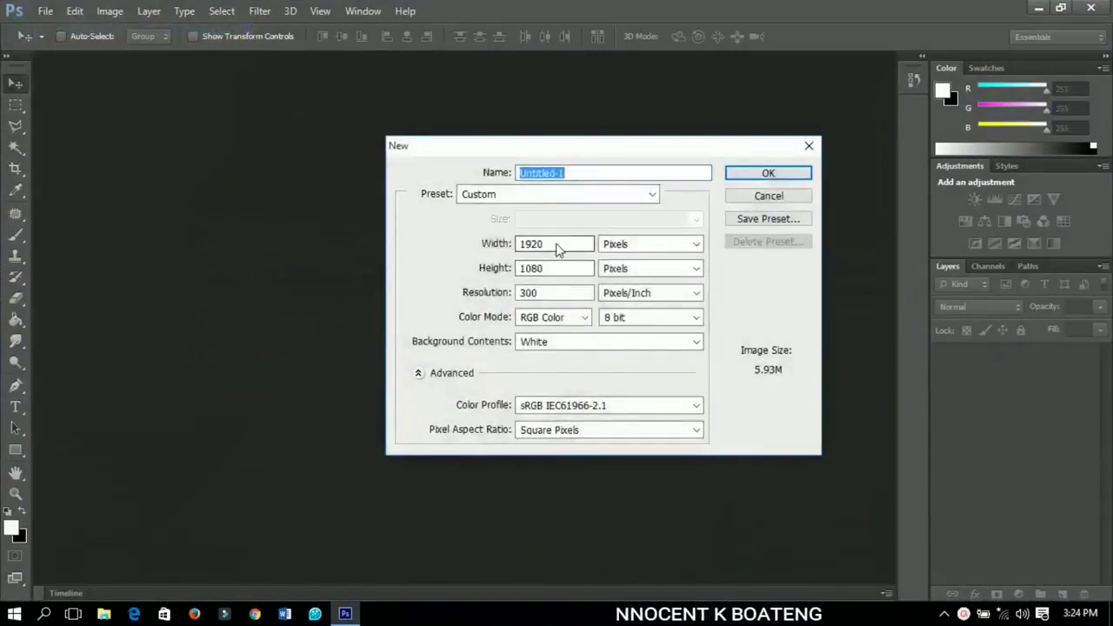
left_click(497, 245)
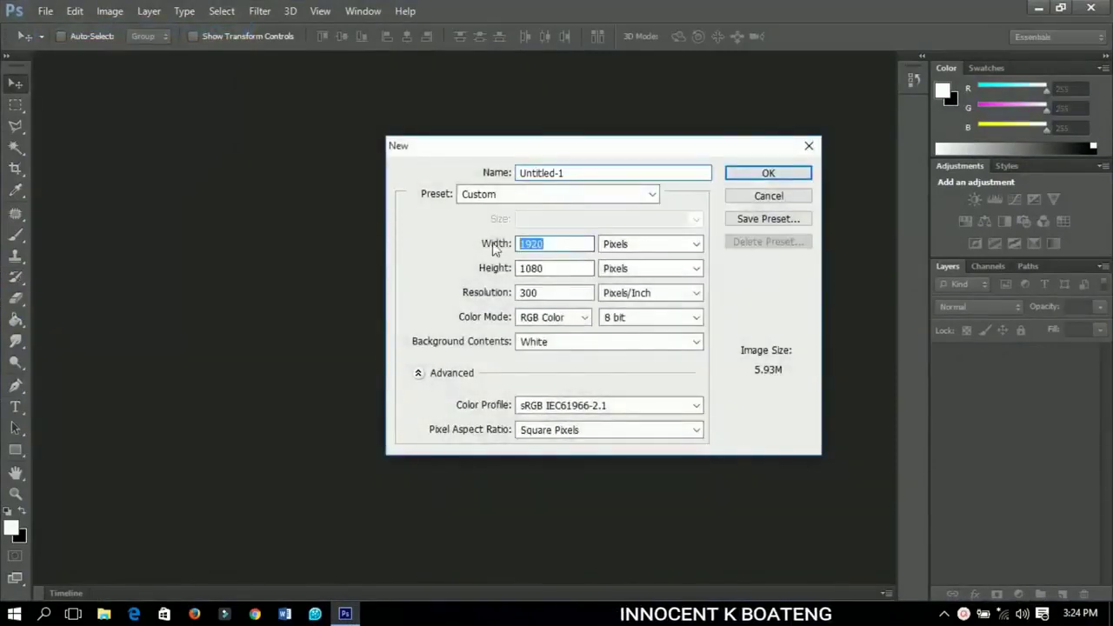
double_click(553, 268)
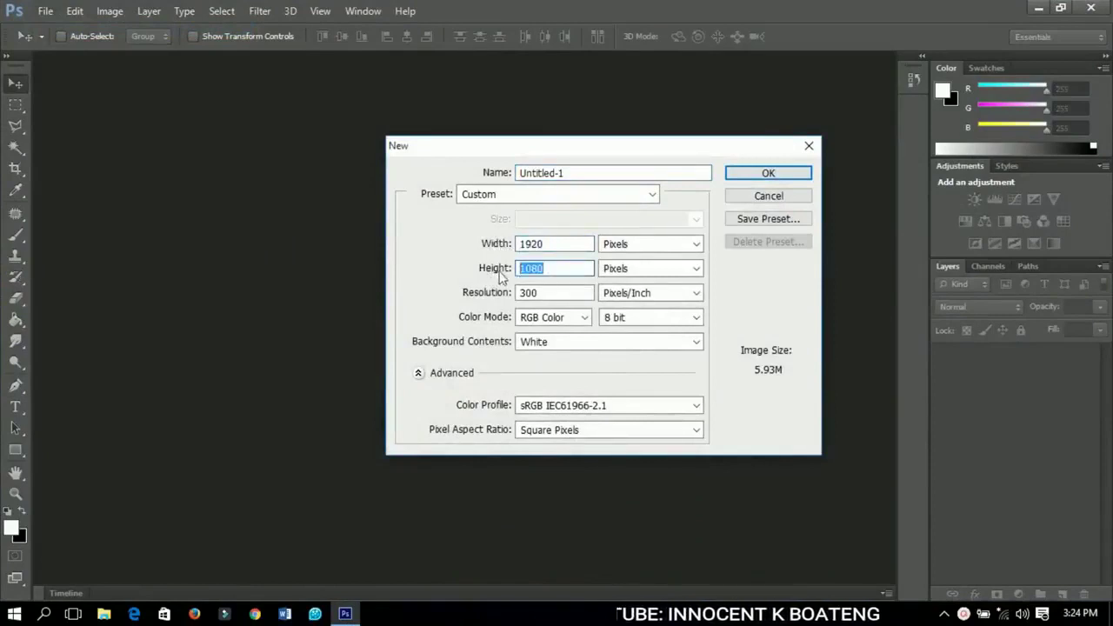
double_click(548, 293)
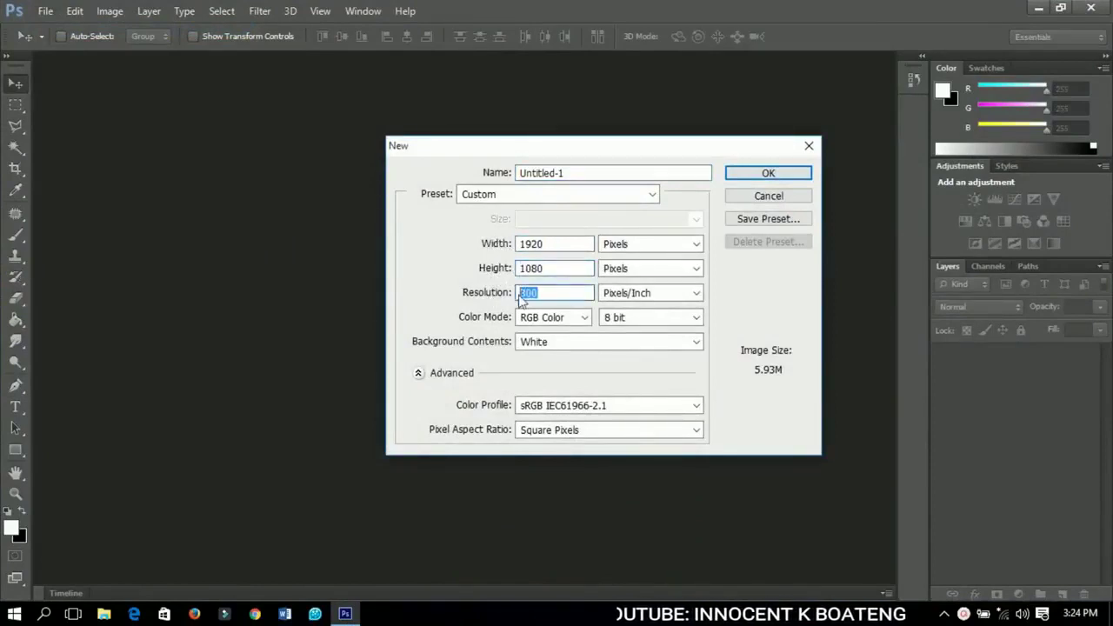
left_click(762, 177)
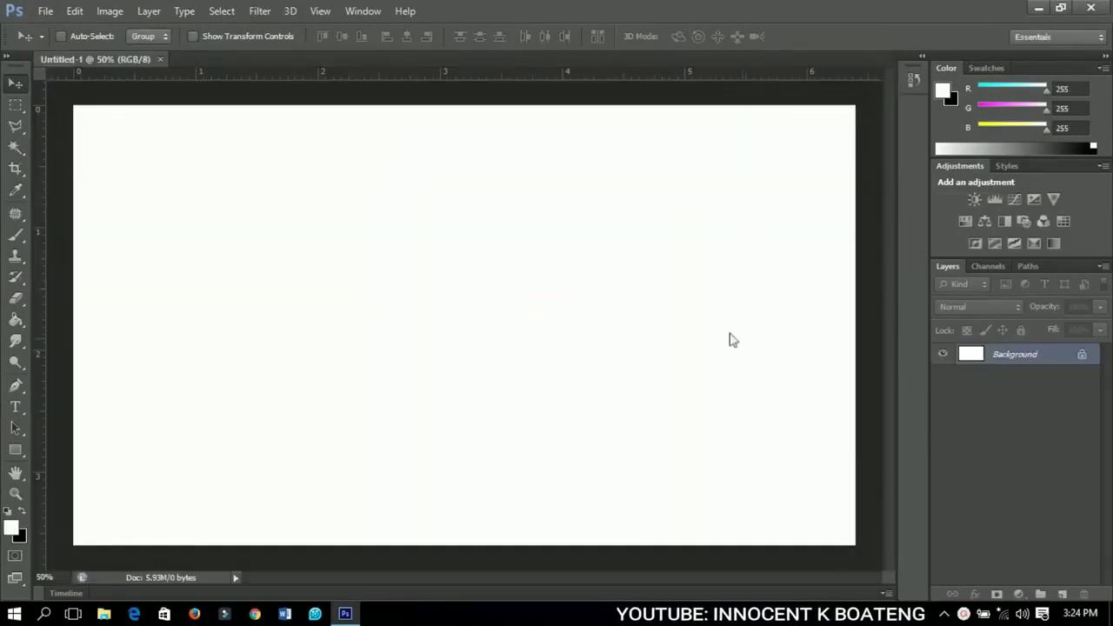
Add a Gradient Fill layer using the blue-to-black preset, with stop colors 000093 and 000000.
left_click(1019, 596)
left_click(904, 258)
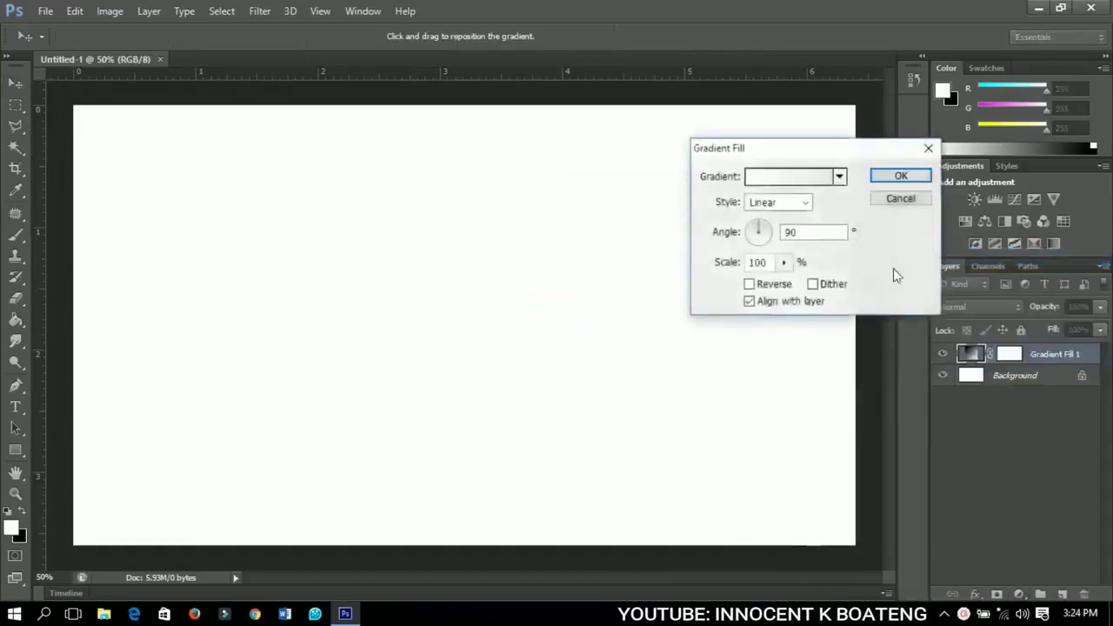
left_click(795, 180)
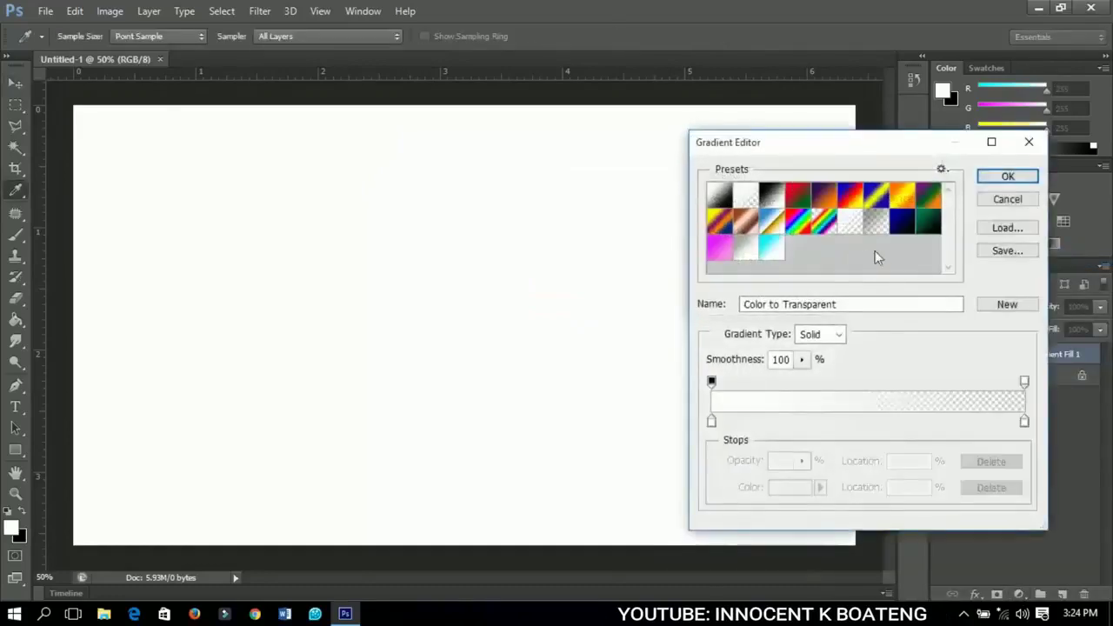
left_click(902, 229)
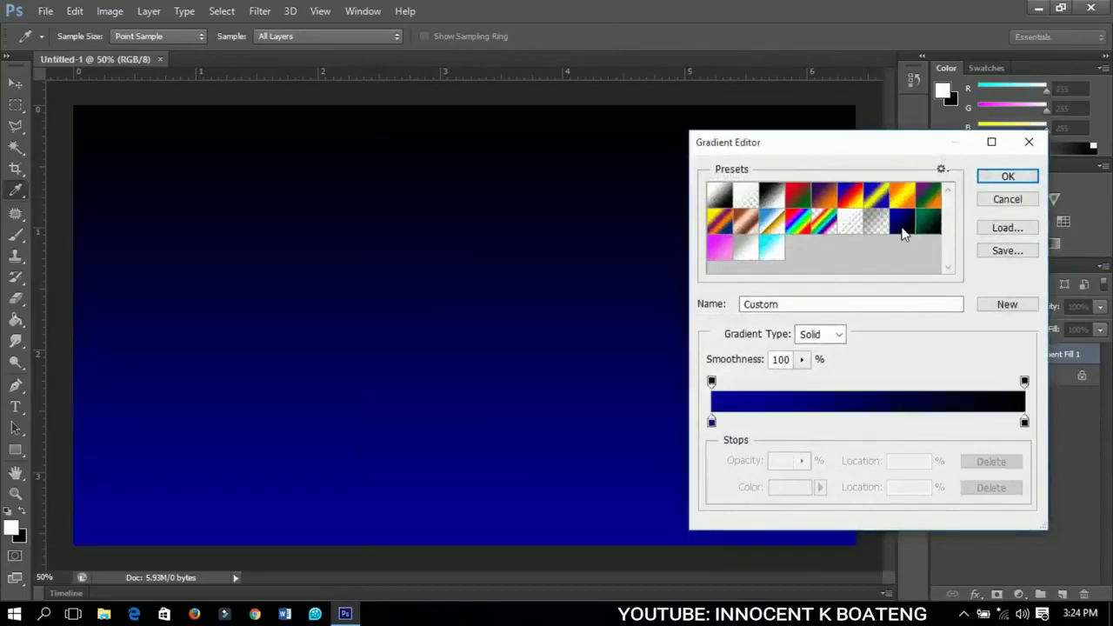
left_click(711, 421)
double_click(711, 423)
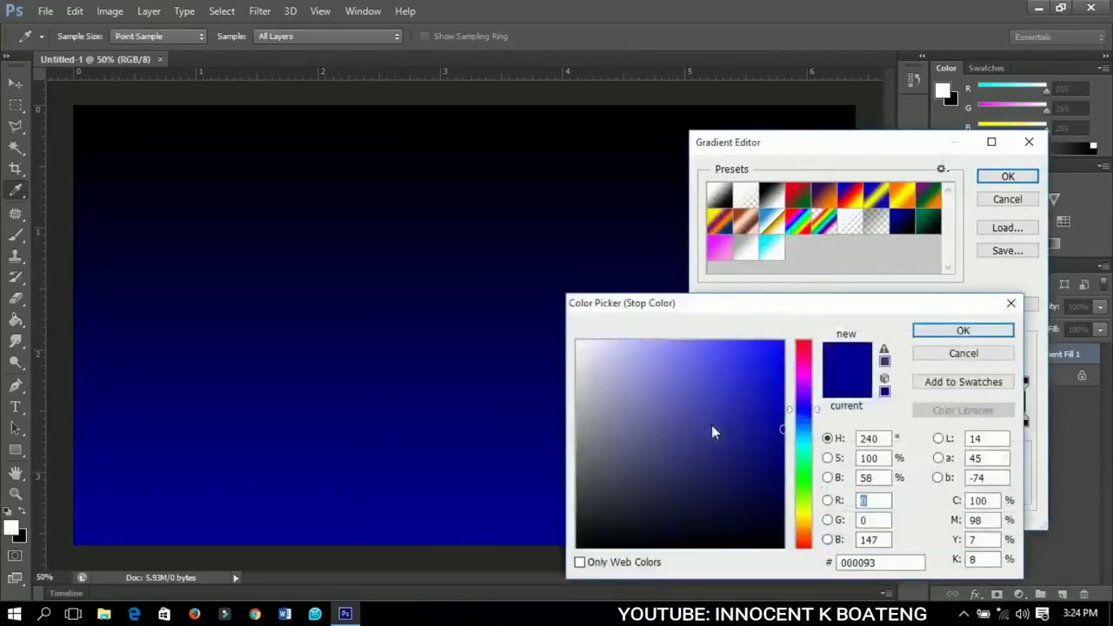
left_click(948, 331)
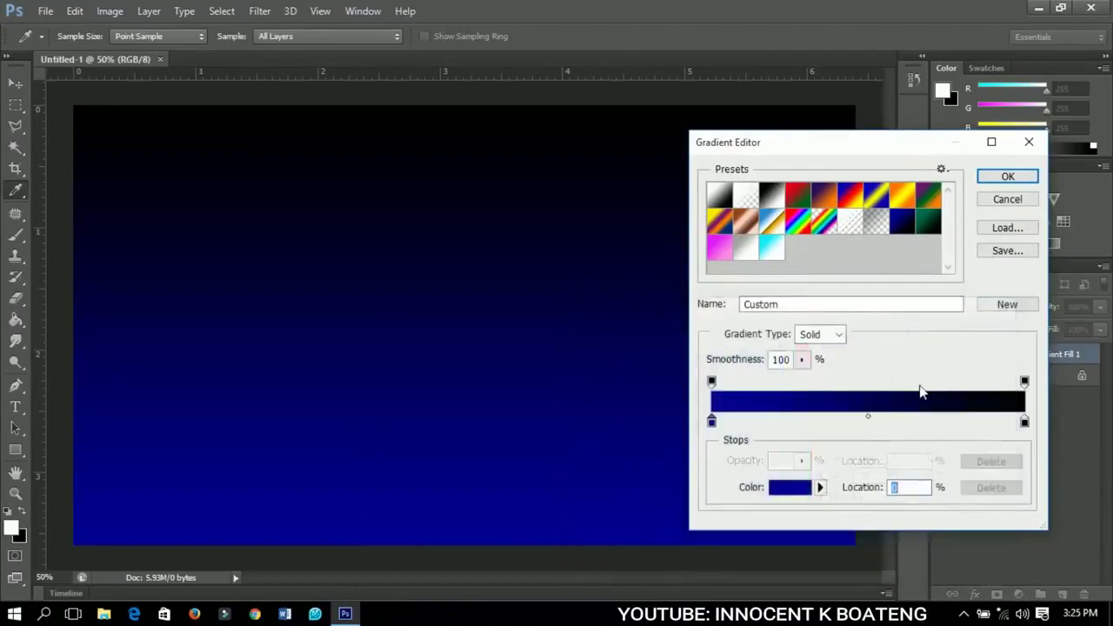
double_click(1024, 421)
left_click_drag(894, 568, 724, 565)
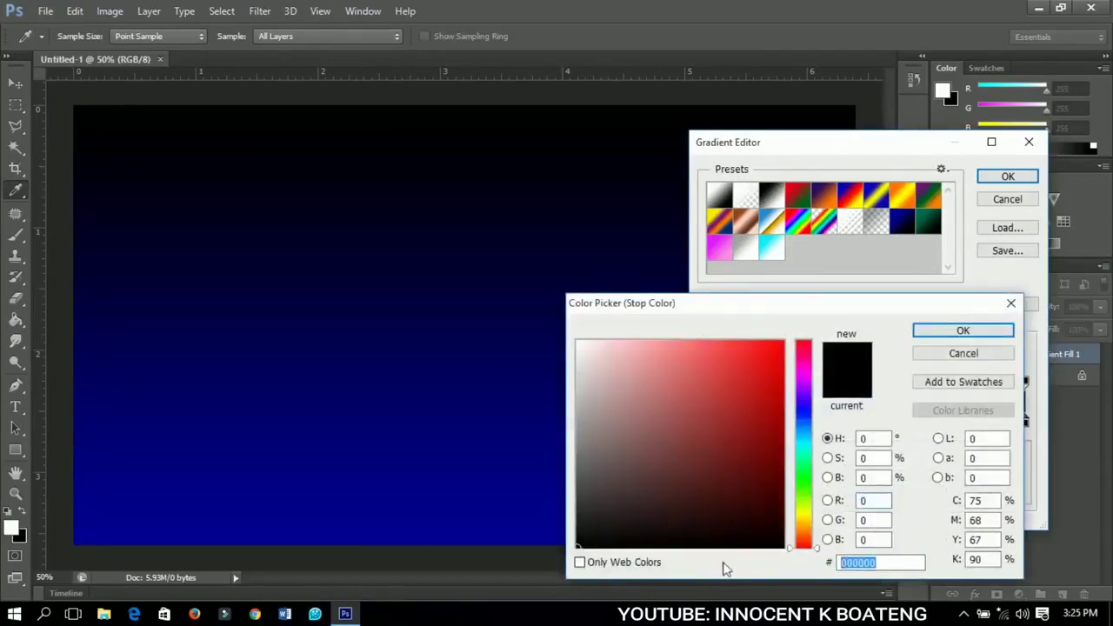
left_click(930, 331)
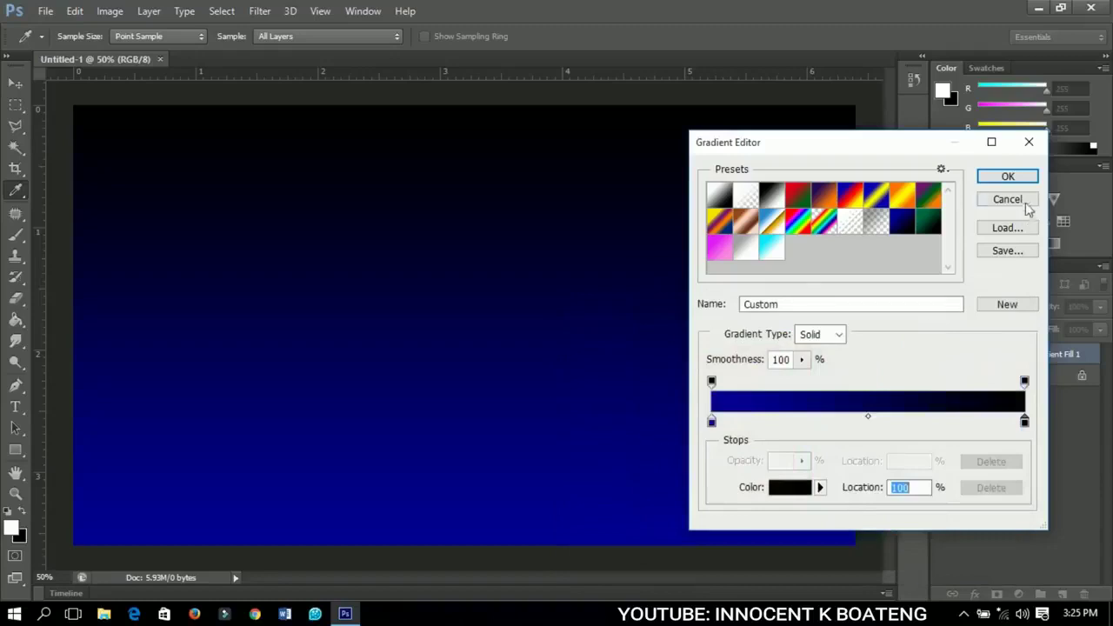
left_click(1007, 177)
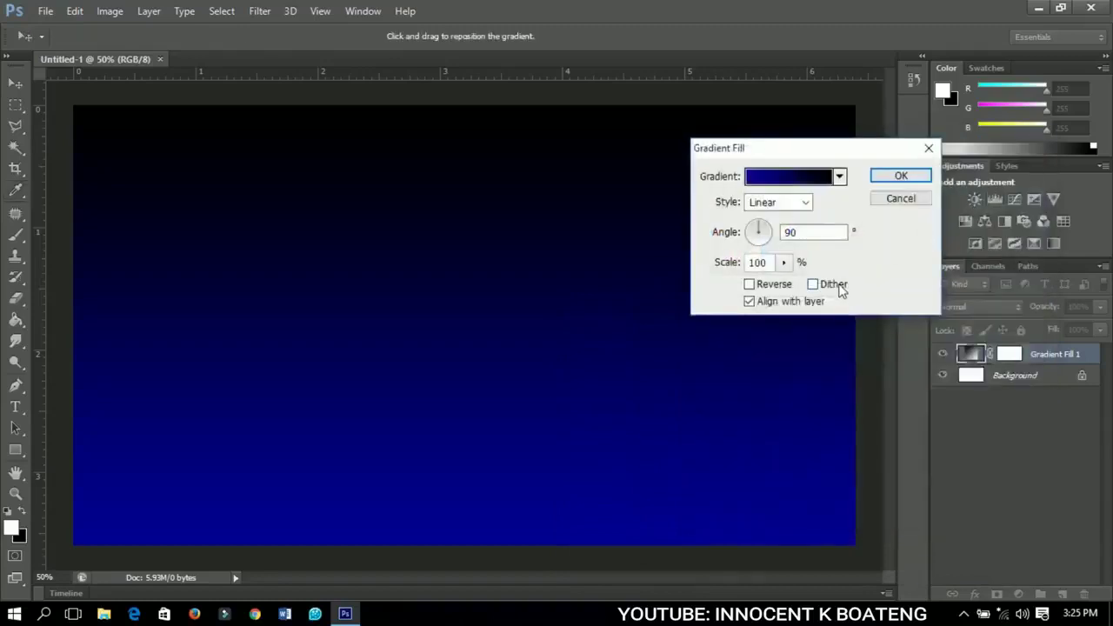
Set the gradient fill's style to Radial and its scale to 240%, and apply it.
left_click_drag(785, 154, 739, 165)
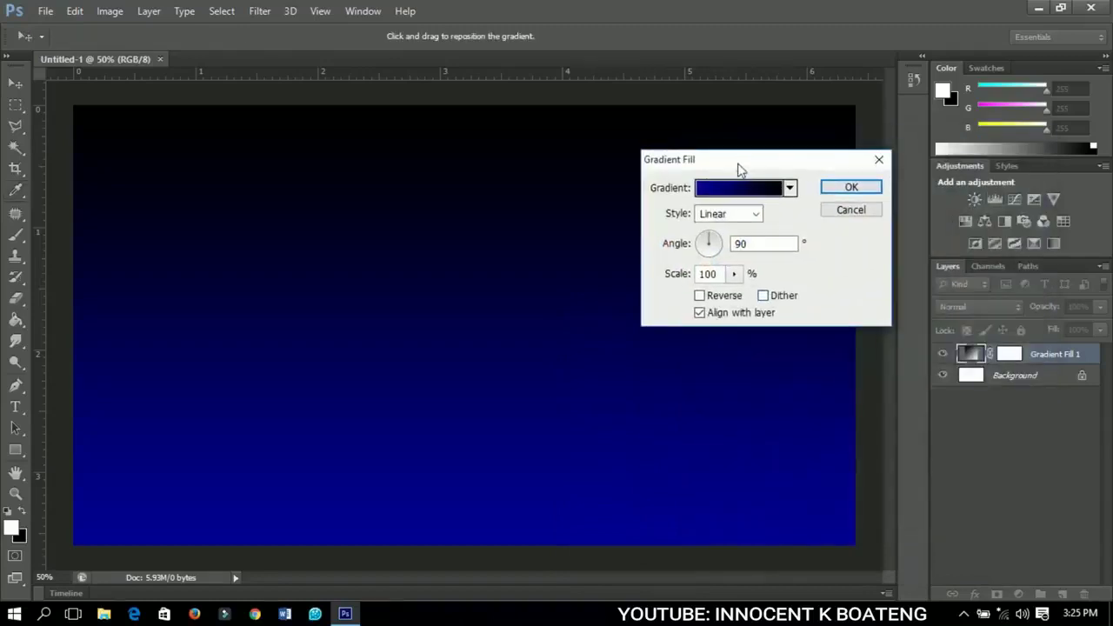
left_click(730, 217)
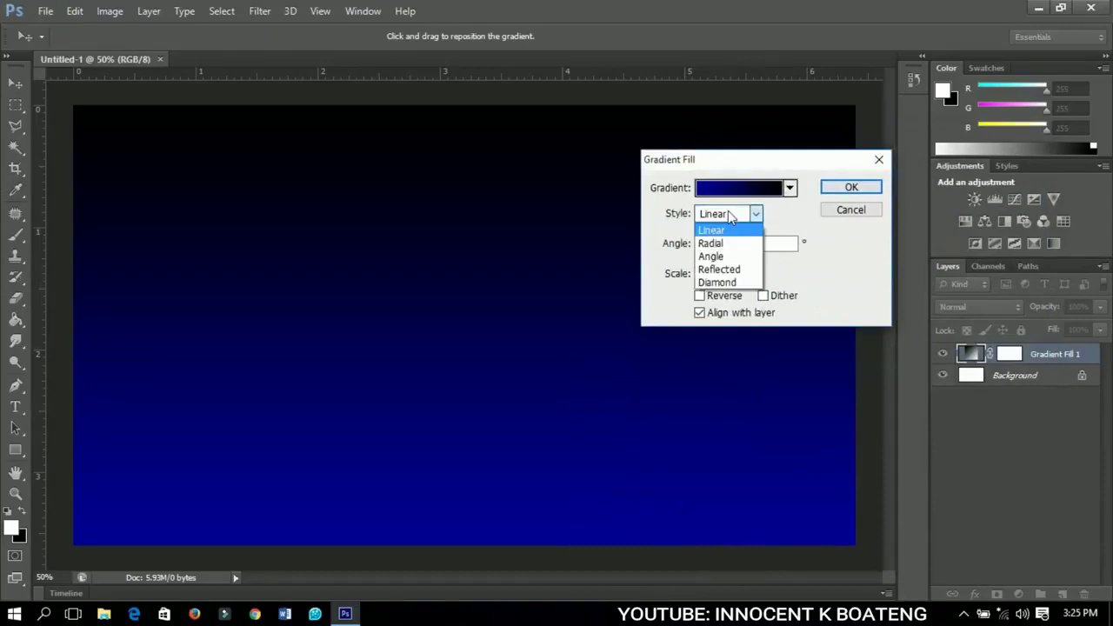
left_click(722, 240)
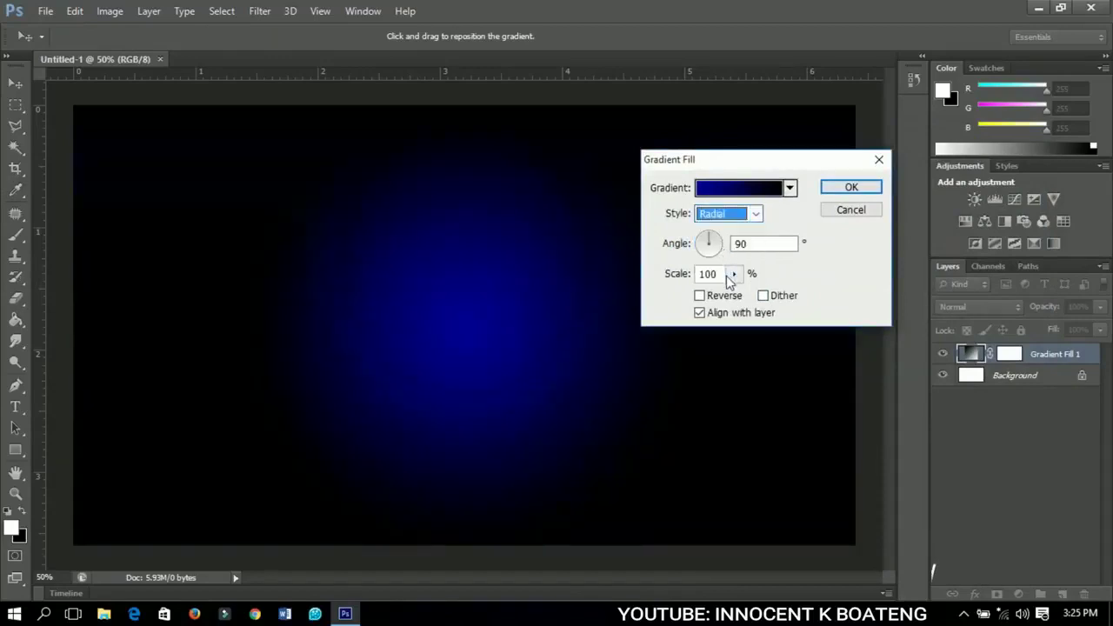
double_click(698, 274)
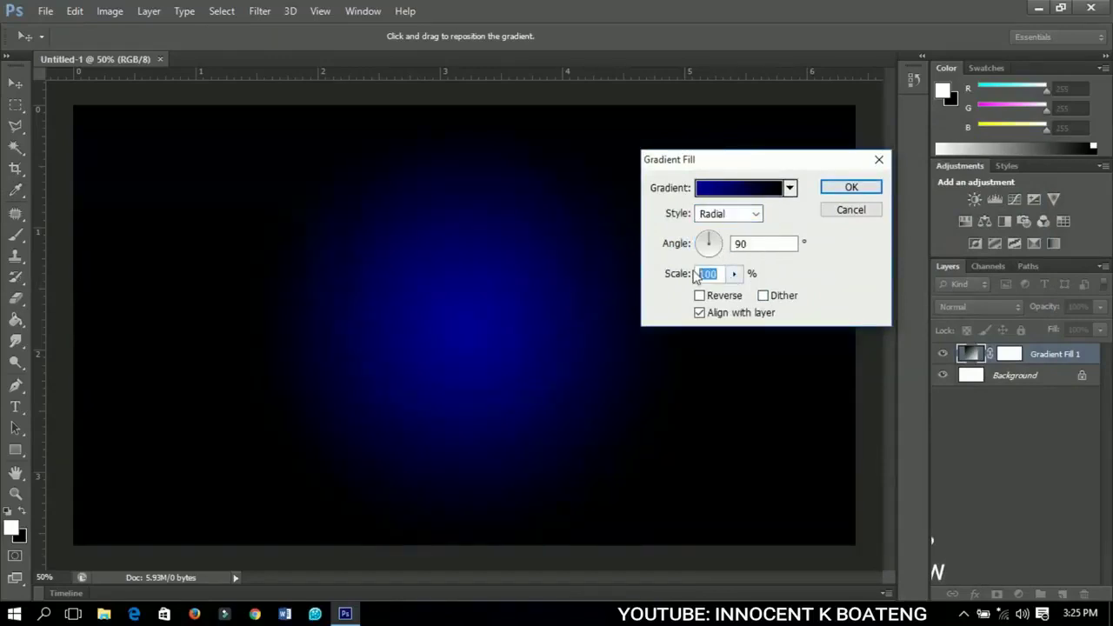
type("240")
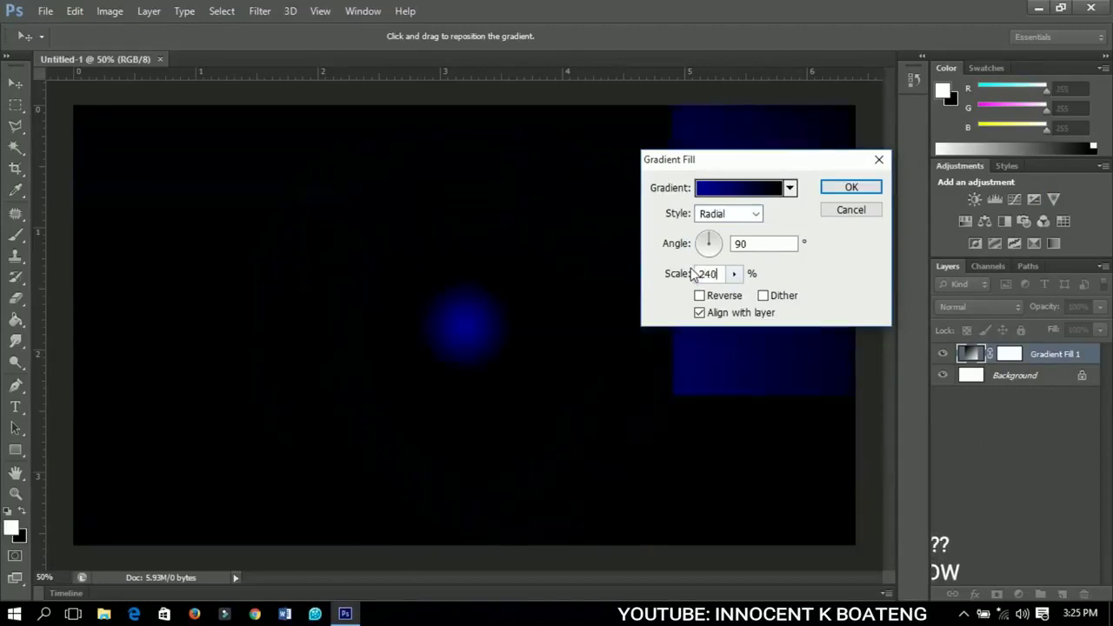
left_click(835, 193)
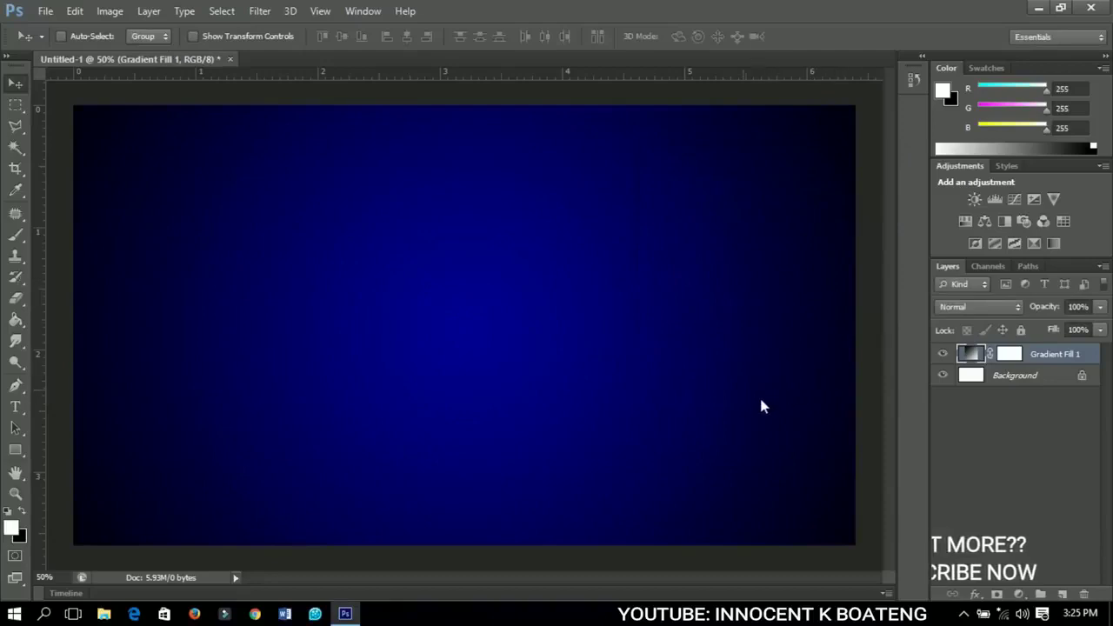
Place the galaxy_illusions_by_epicandamazin-d8bkf7k image from the Desktop and enlarge it to about 46% so it slightly overlaps the canvas edges.
left_click(48, 12)
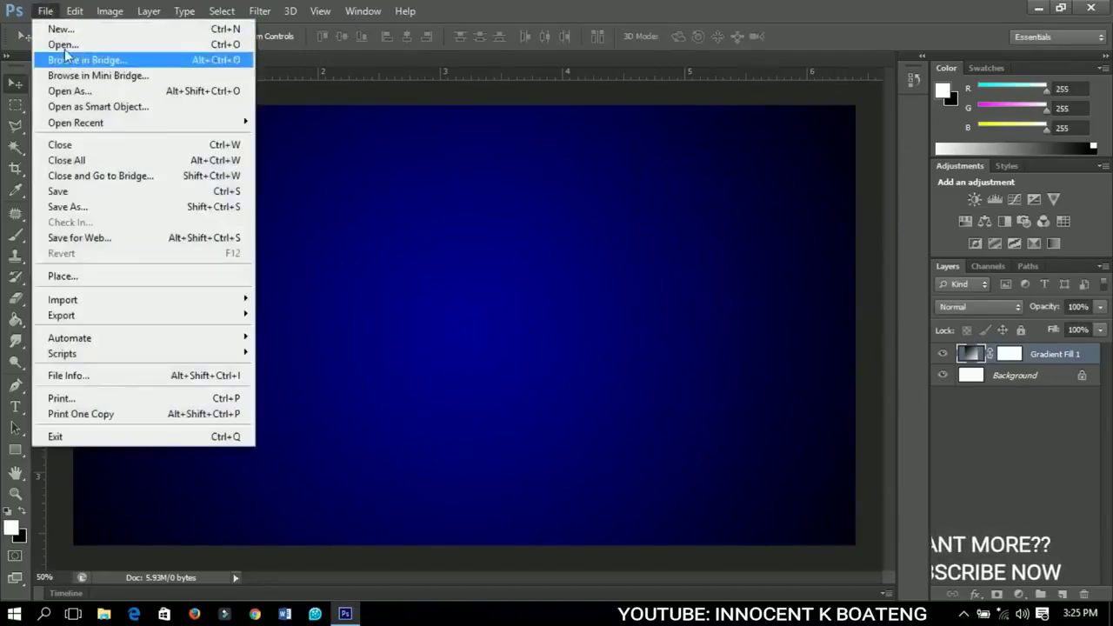
left_click(74, 278)
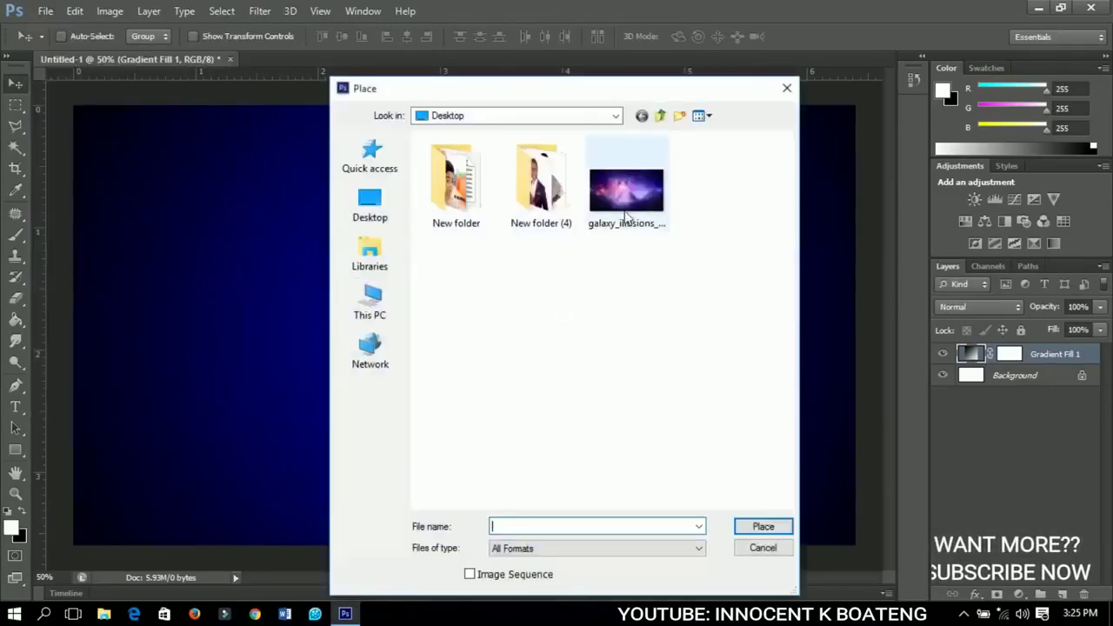
left_click(626, 224)
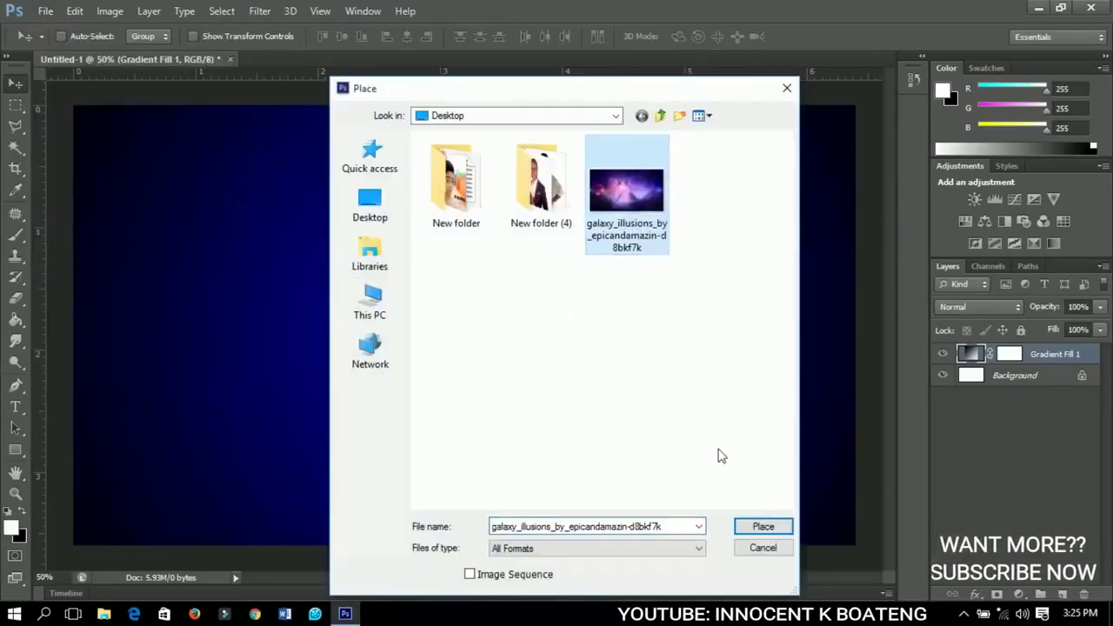
left_click(762, 529)
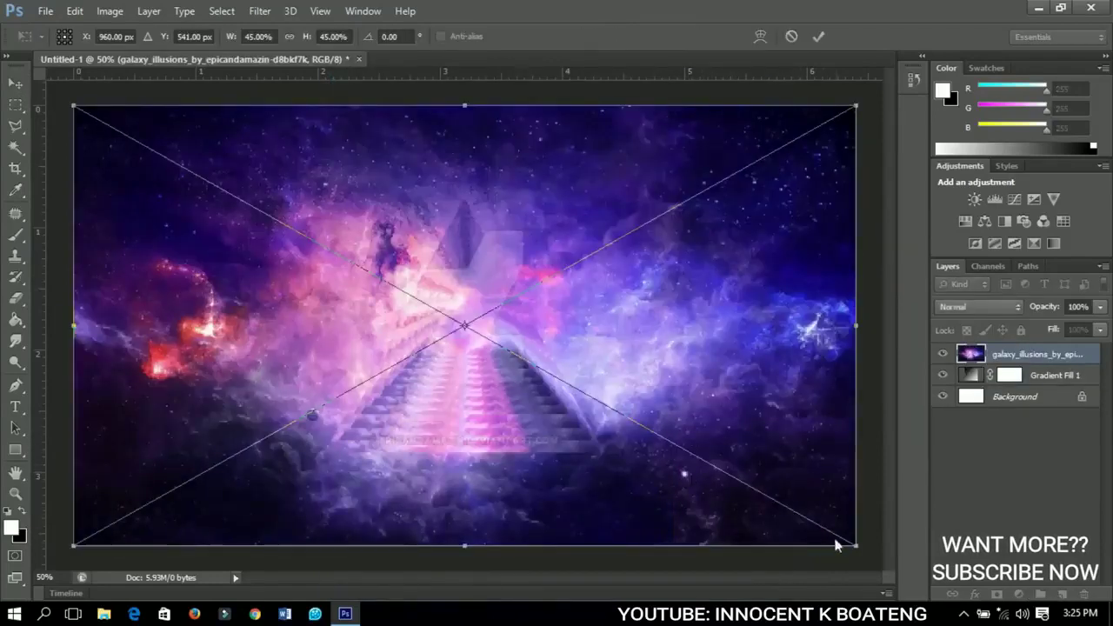
left_click_drag(849, 550, 864, 552)
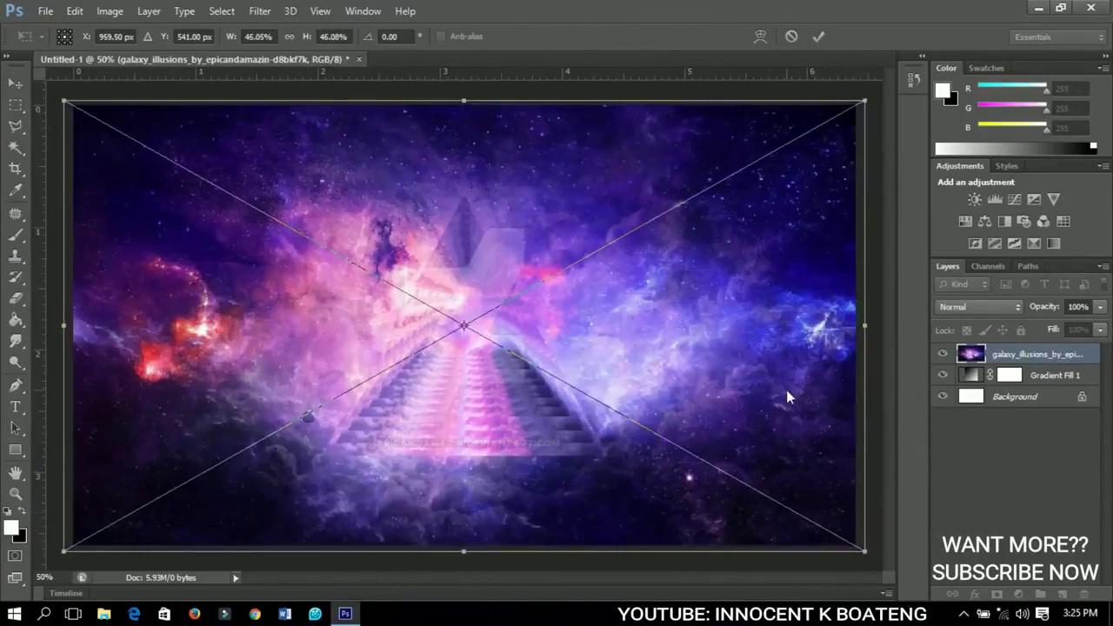
left_click(815, 37)
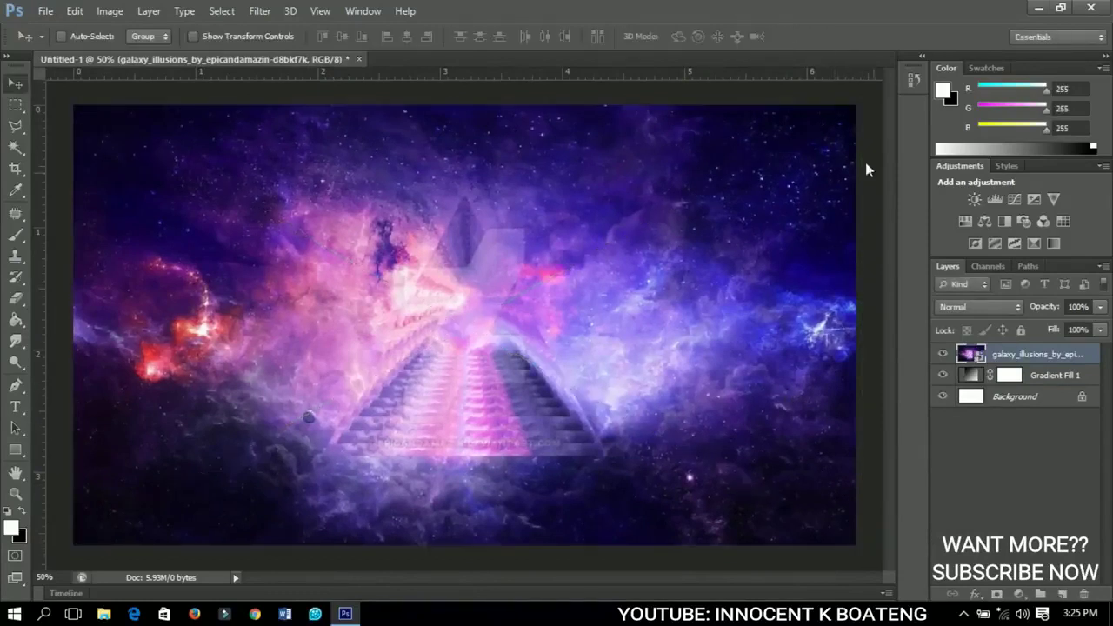
Rasterize the galaxy image layer and set its blending mode to Overlay.
right_click(1000, 359)
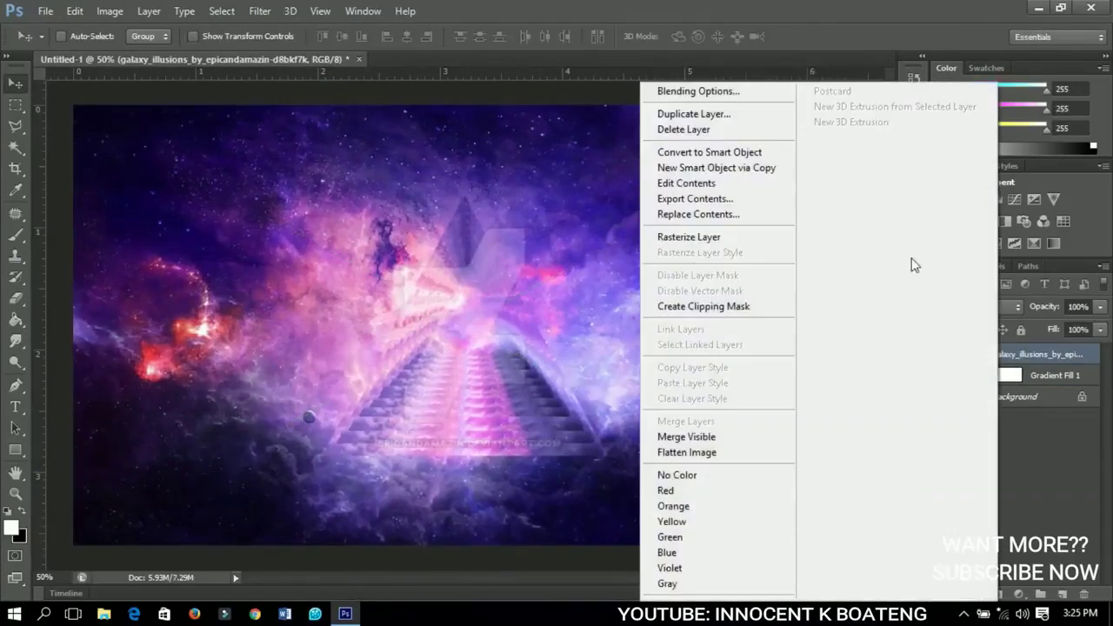
left_click(735, 238)
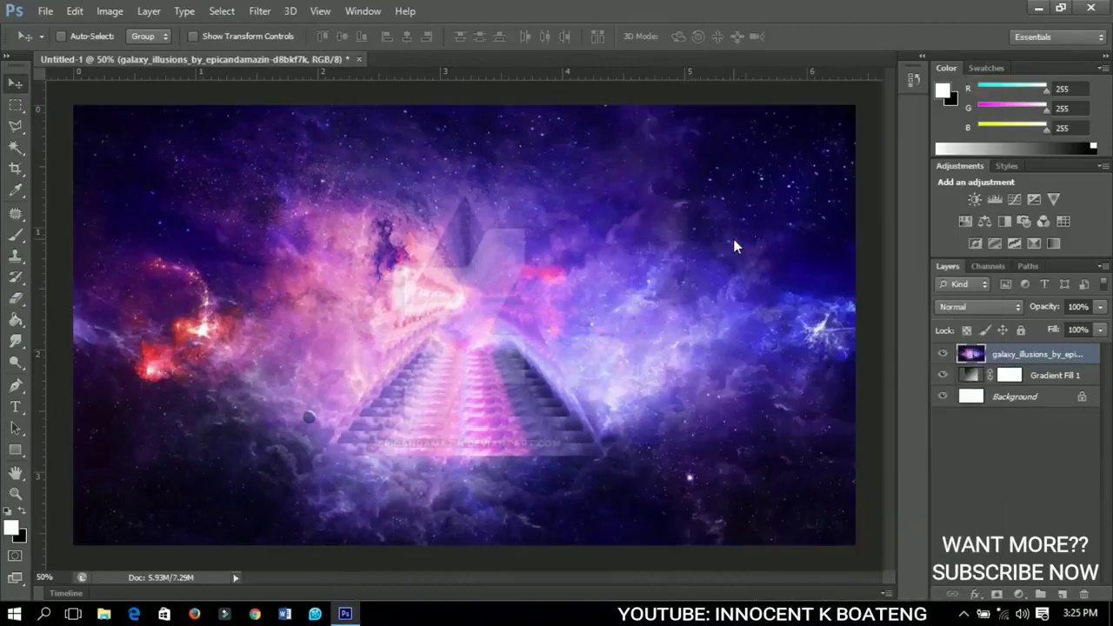
left_click(992, 310)
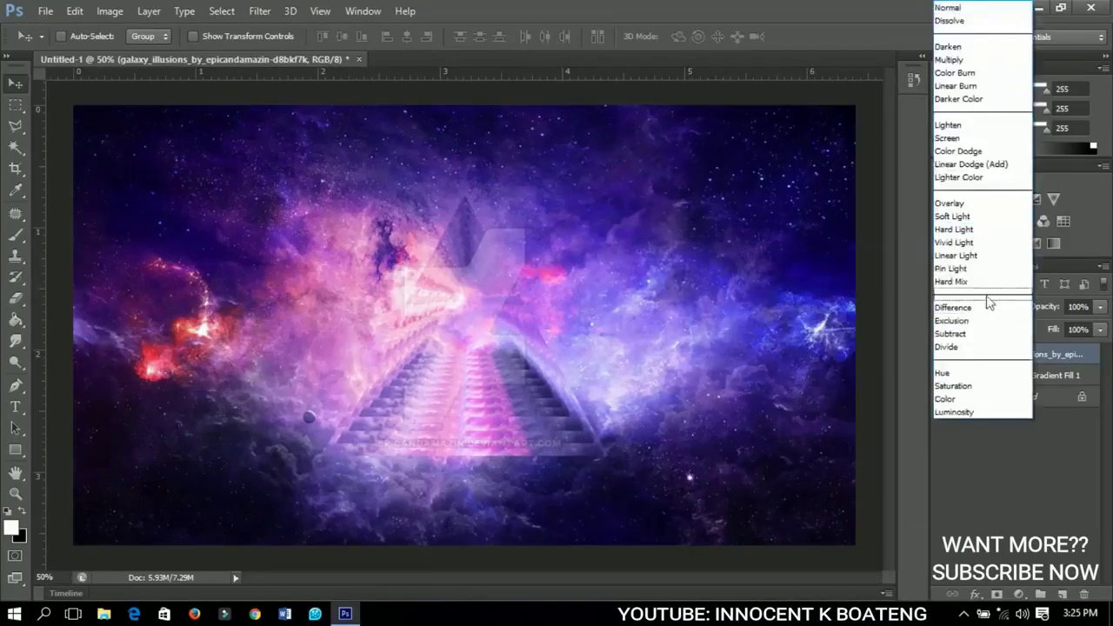
left_click(960, 203)
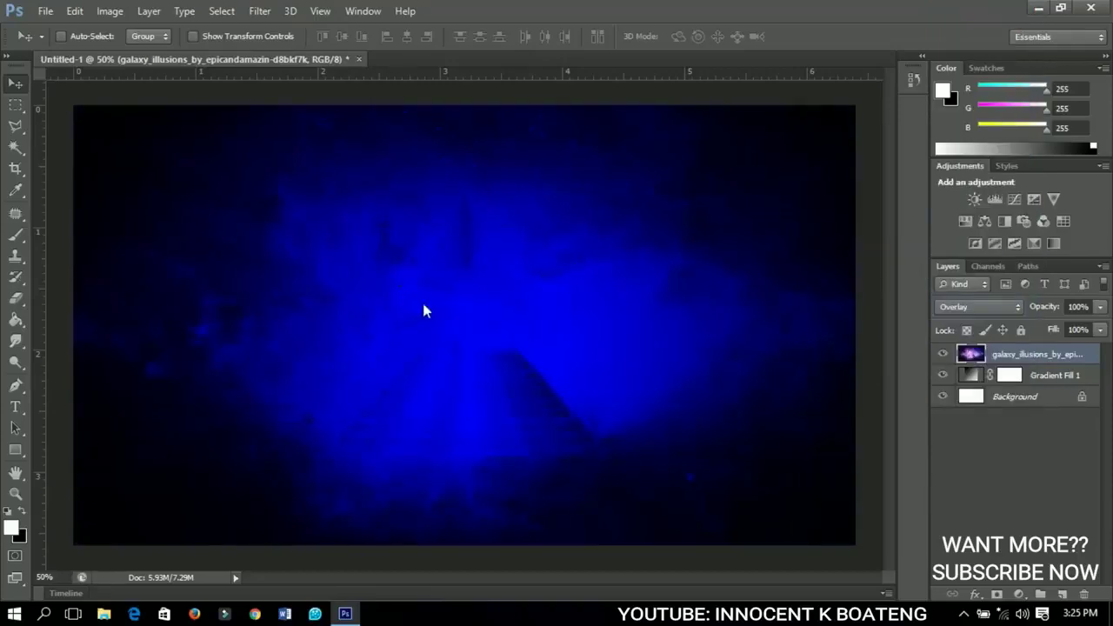
Draw a white rectangle of about 1994 × 292 px as a band across the middle of the canvas.
left_click(15, 449)
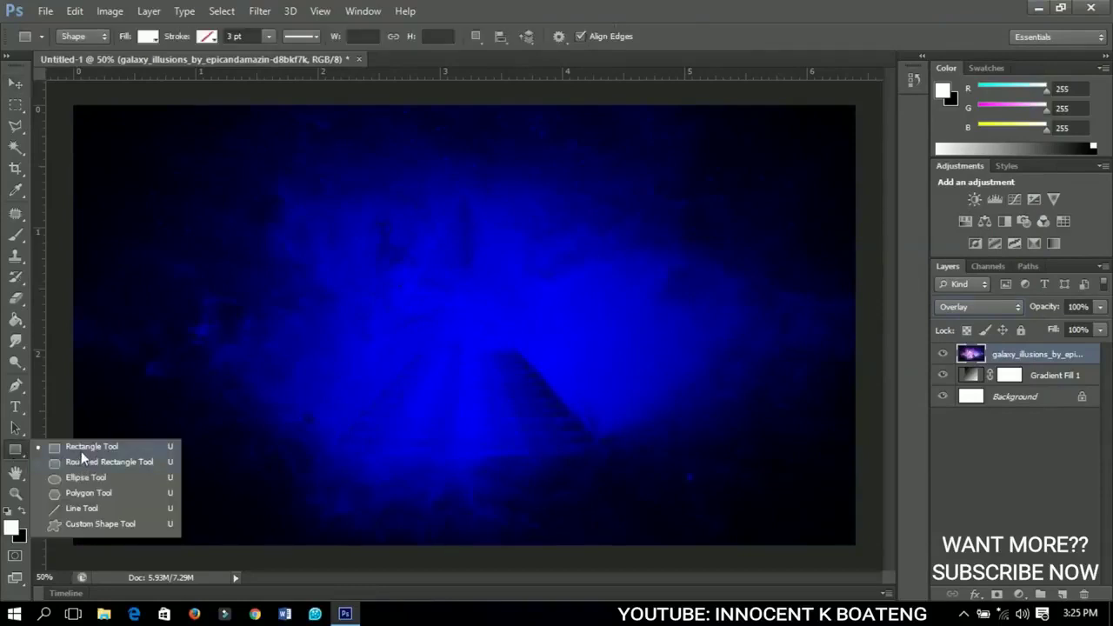
left_click(81, 449)
left_click_drag(64, 274, 875, 392)
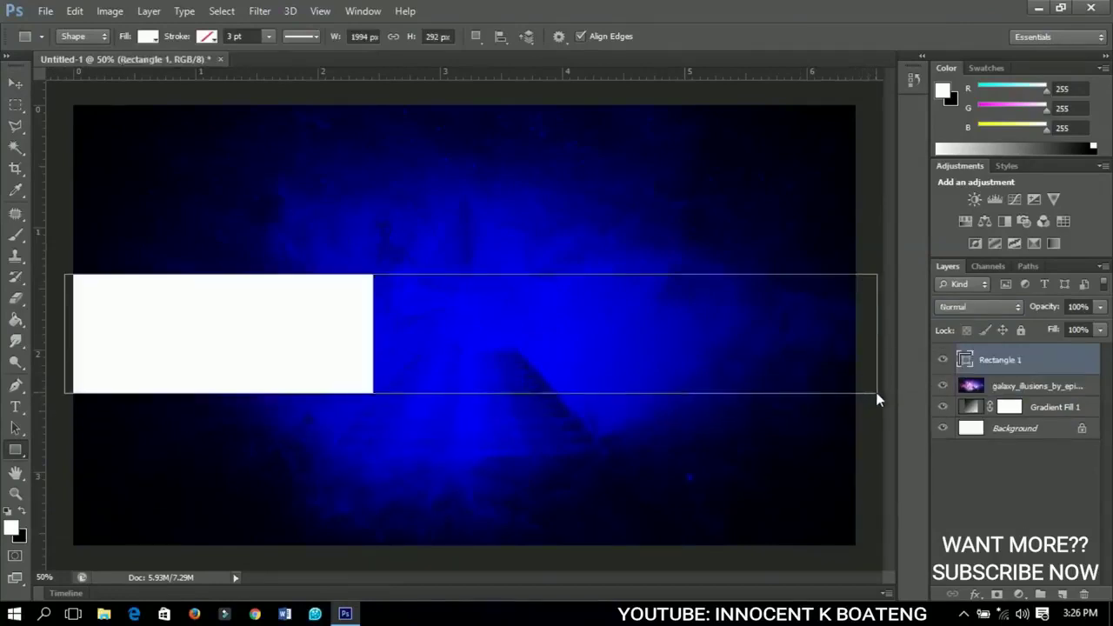
Center the white band horizontally and vertically on the canvas, then clear the selection.
left_click(15, 82)
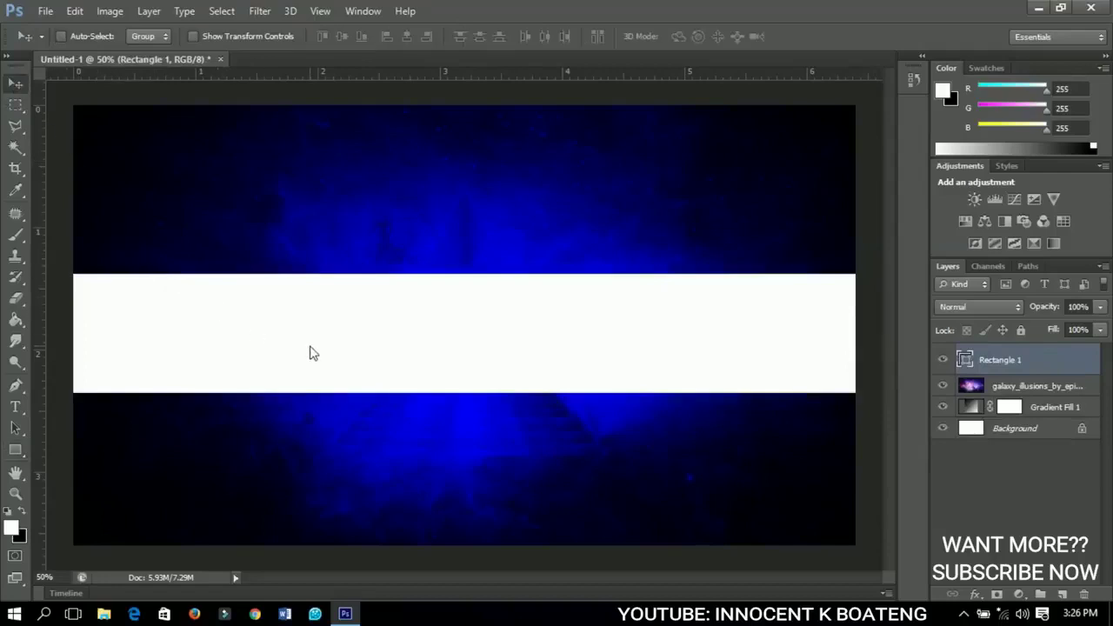
key("ctrl+a")
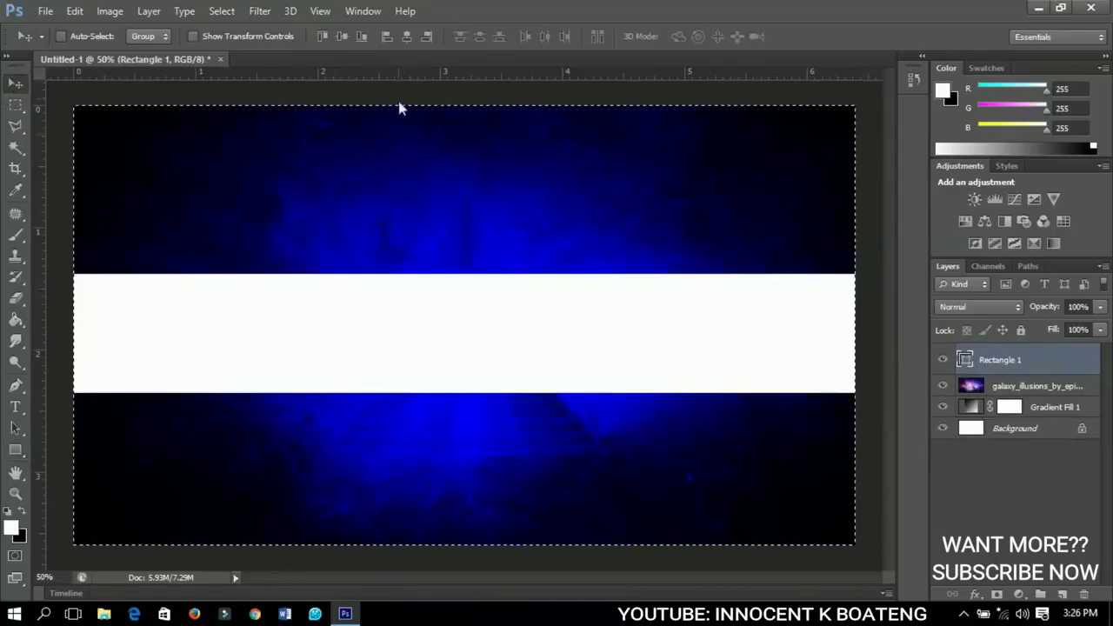
left_click(407, 41)
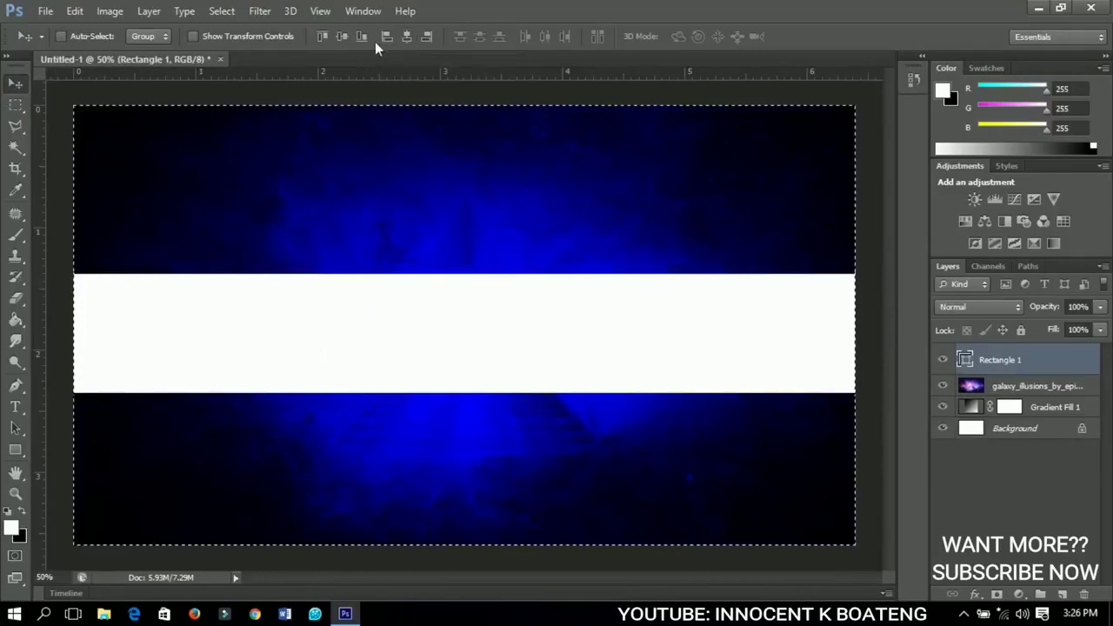
left_click(344, 41)
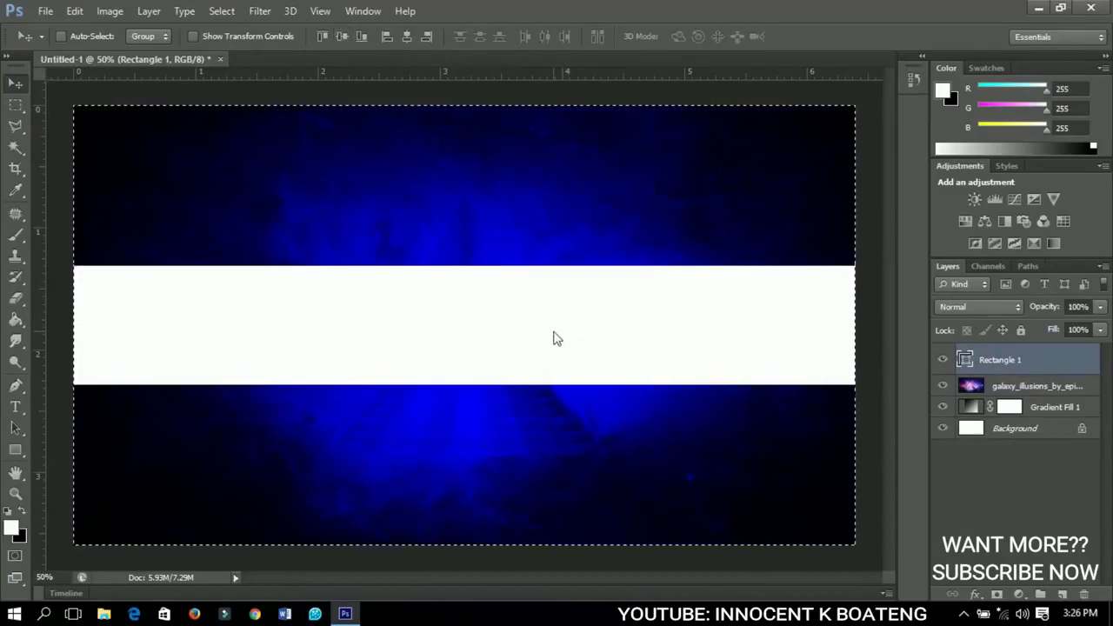
key("ctrl+d")
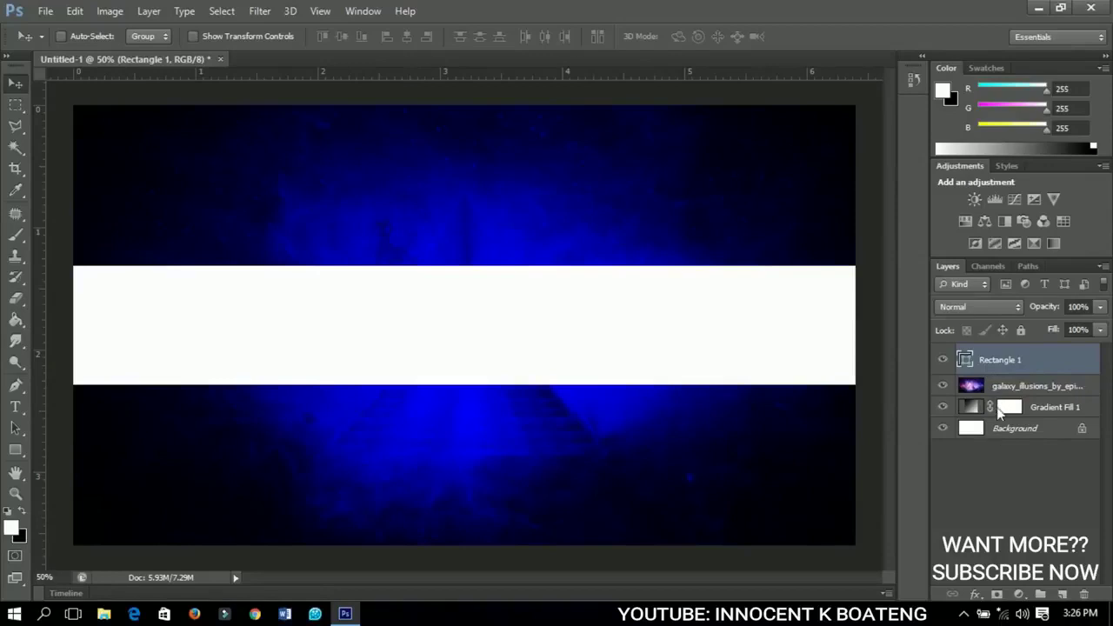
Convert the Rectangle 1 layer to a smart object and open its contents for editing.
right_click(1002, 358)
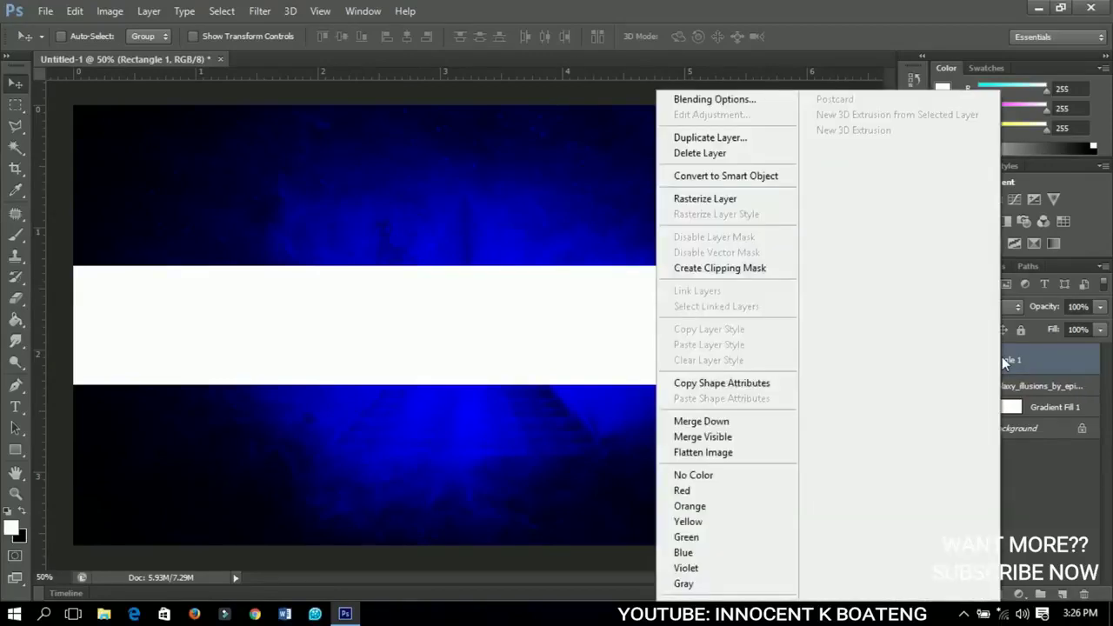
left_click(737, 176)
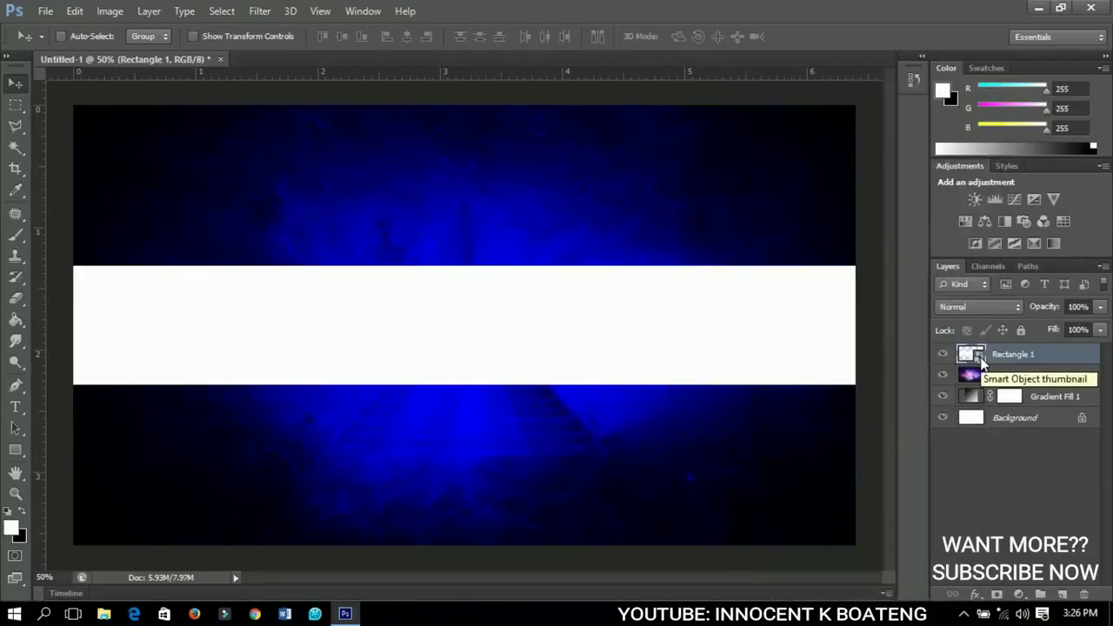
double_click(980, 360)
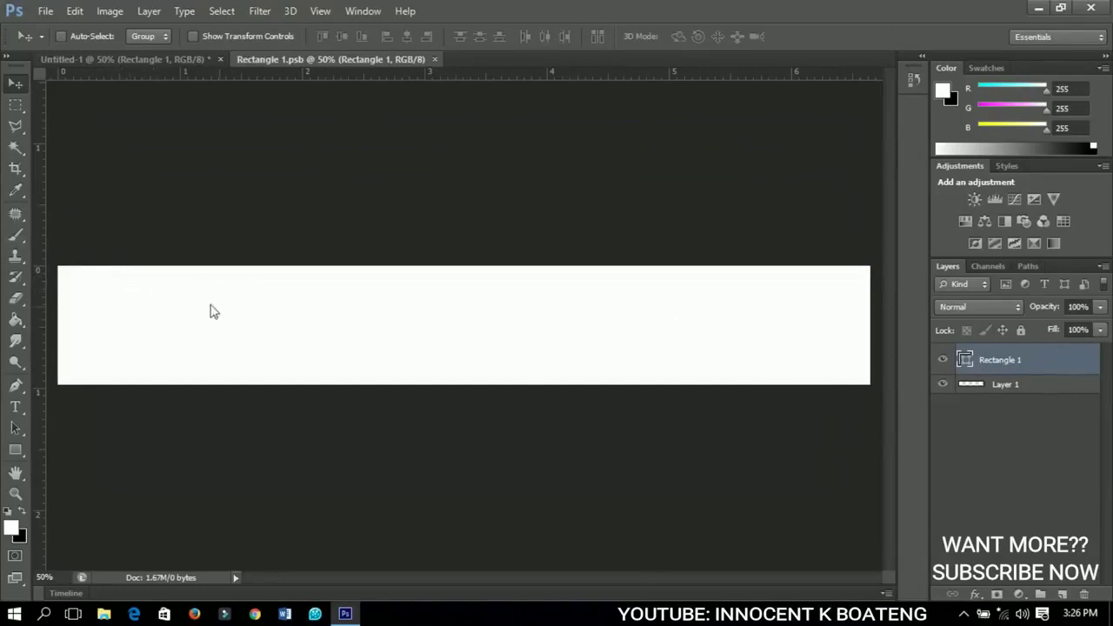
Add a Gradient Overlay to the rectangle inside the smart object using the dark blue to black preset.
right_click(992, 358)
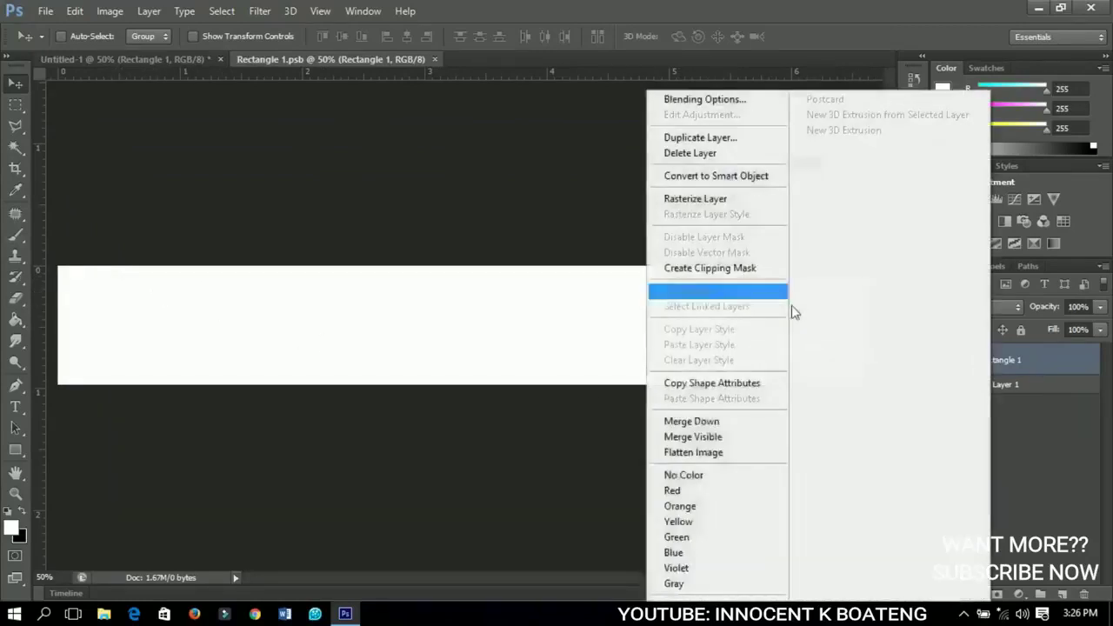
left_click(715, 105)
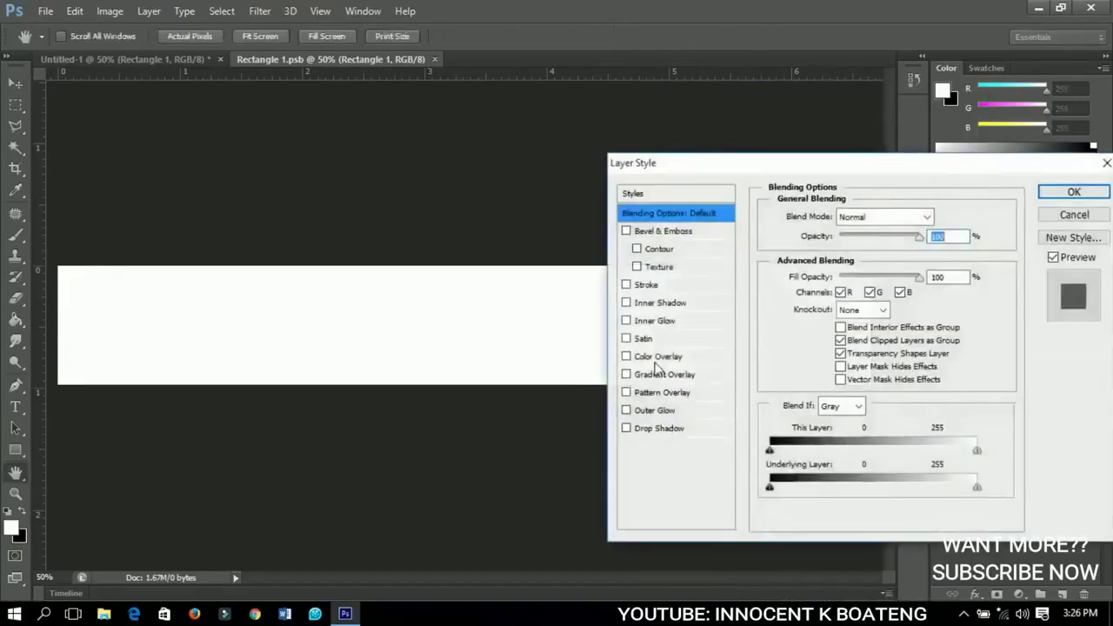
left_click(655, 377)
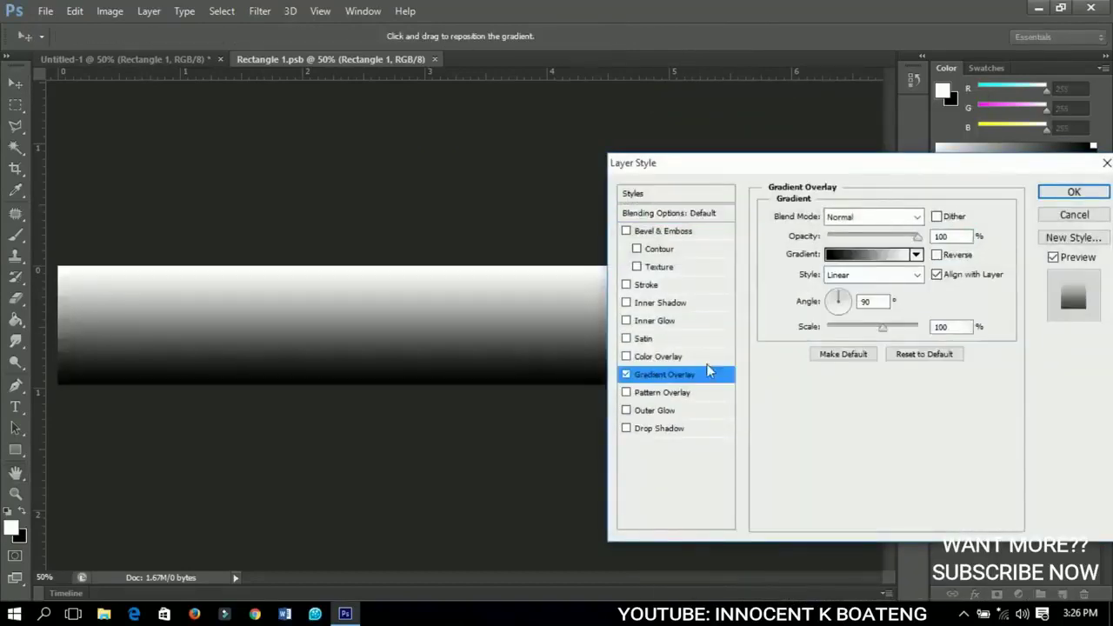
left_click(870, 256)
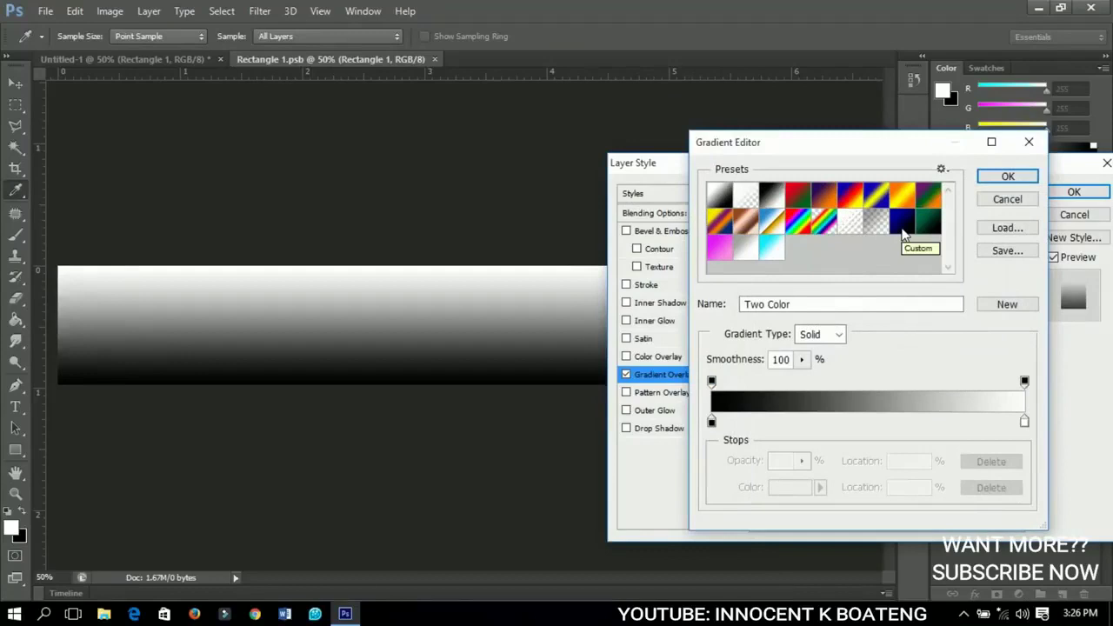
left_click(902, 225)
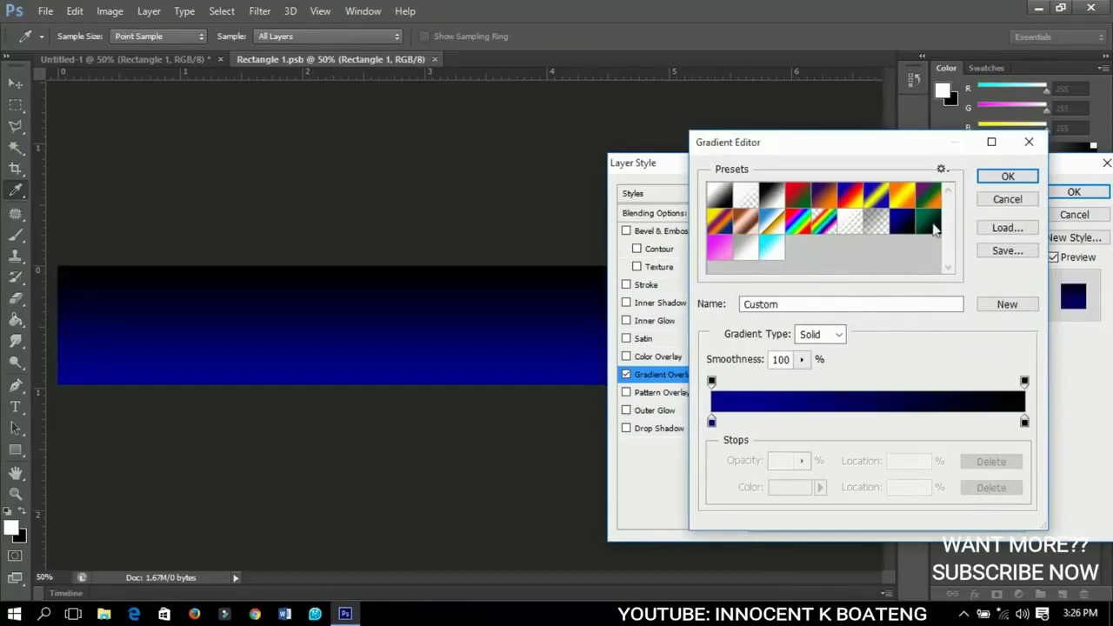
left_click(1004, 177)
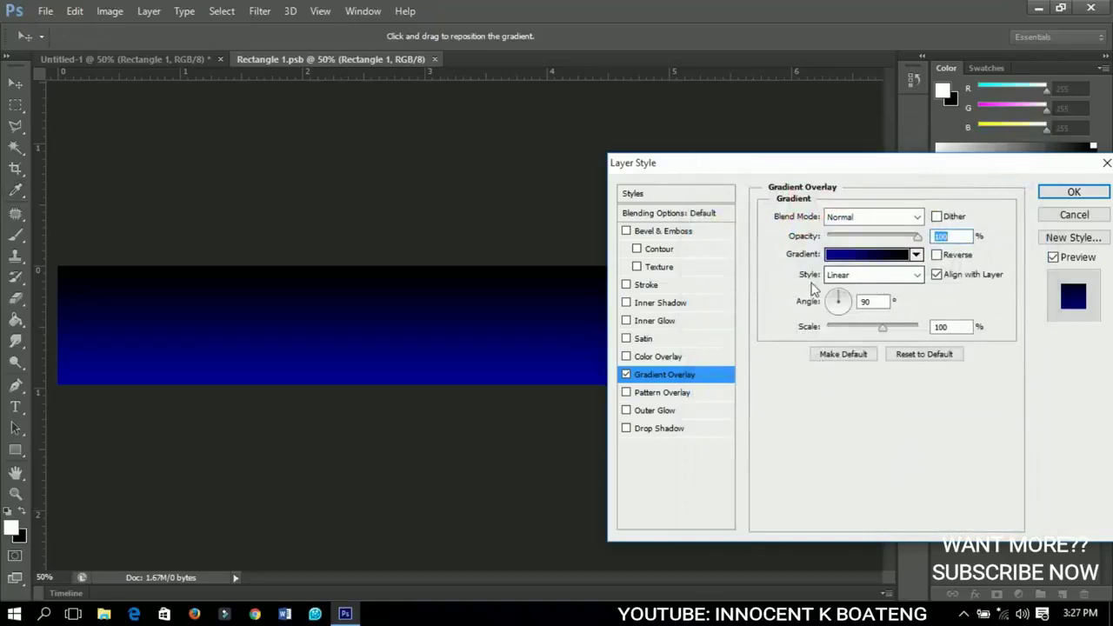
Set the gradient overlay's angle to 84° and scale to 148%, apply it, and collapse the layer's effects list.
left_click(867, 302)
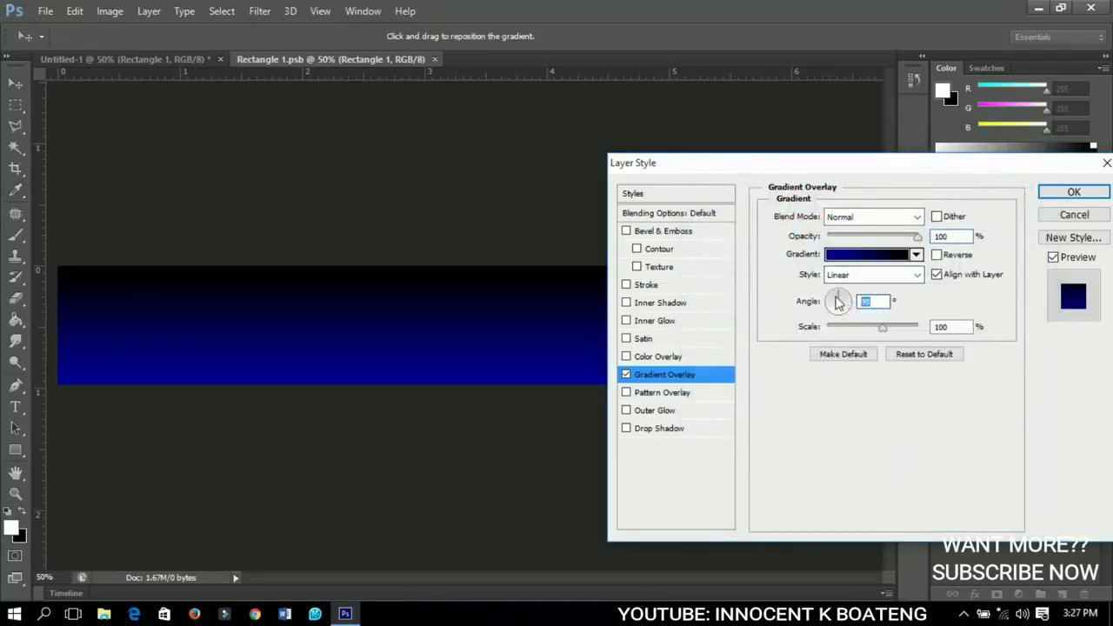
left_click_drag(837, 302, 828, 300)
type("4")
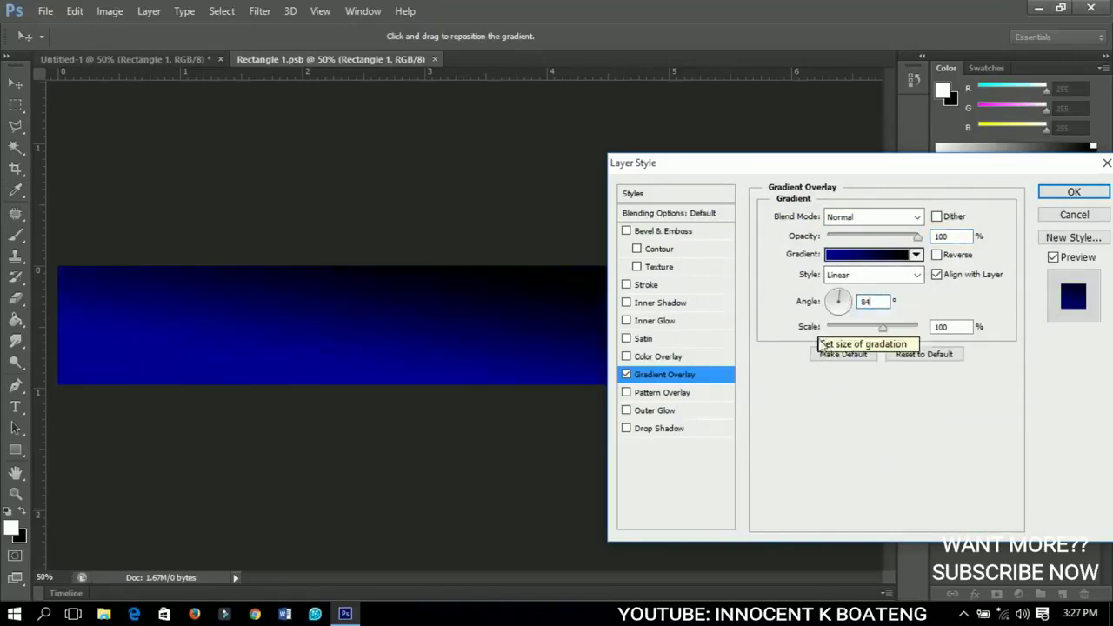
key("Tab")
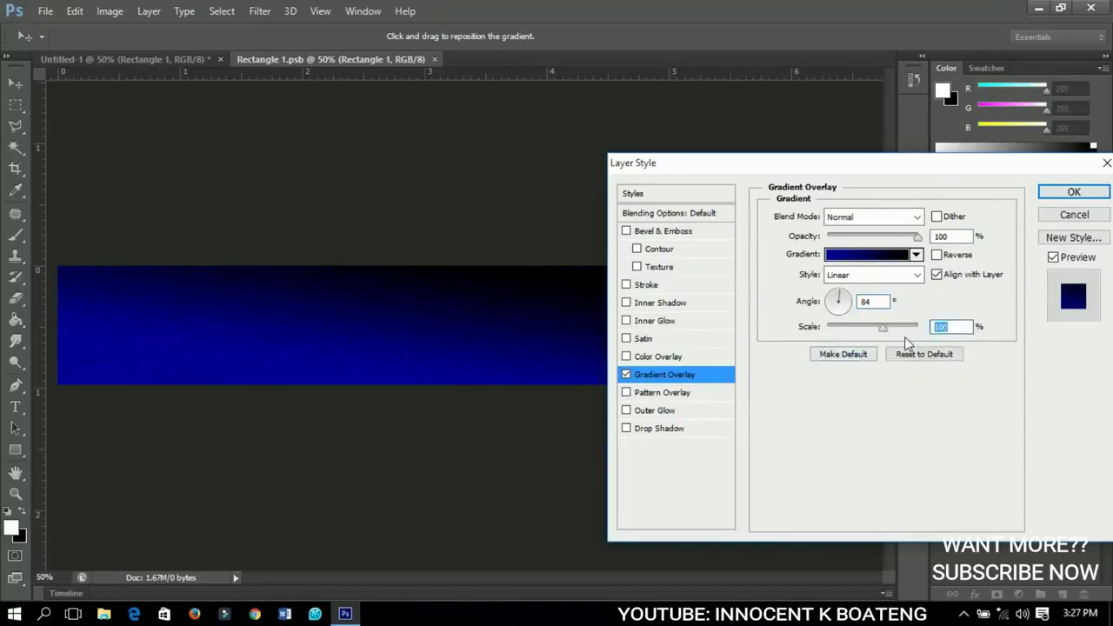
type("148")
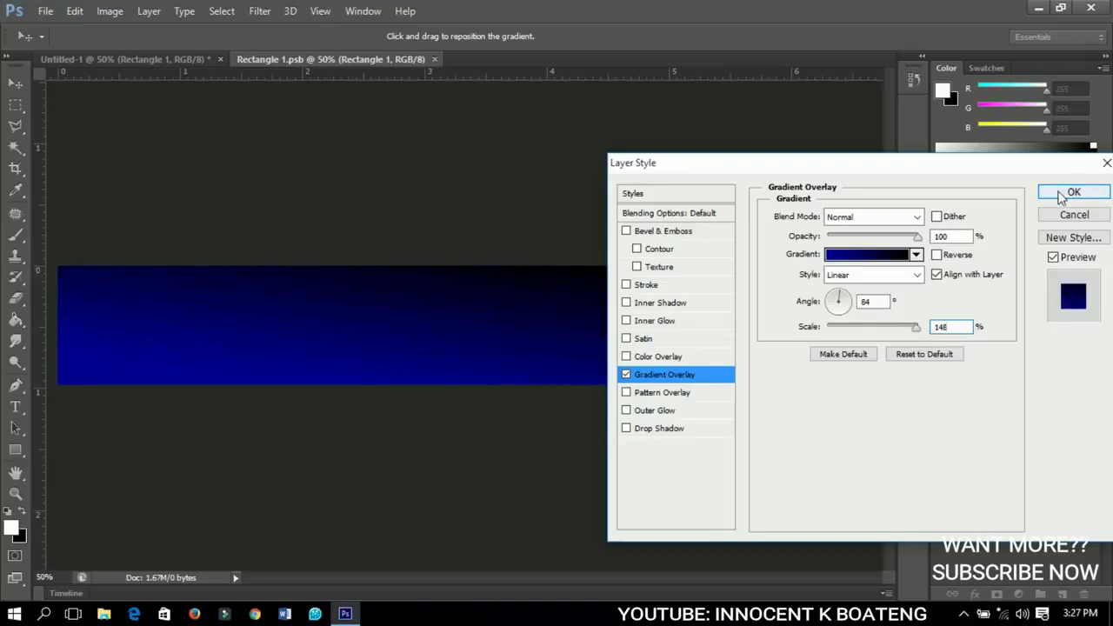
left_click(1061, 193)
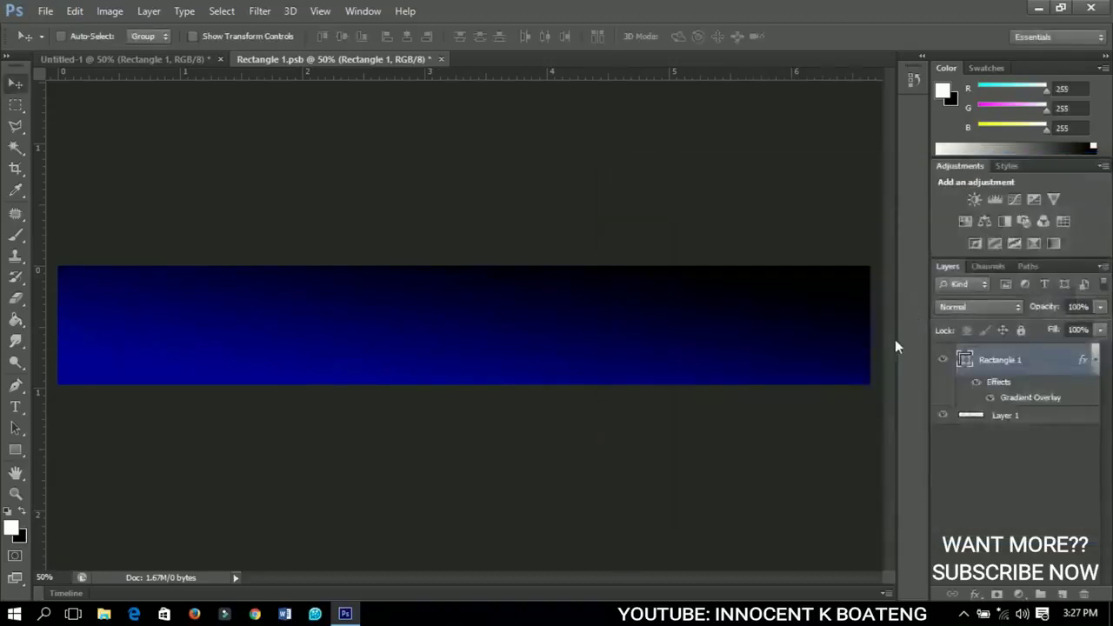
left_click(1093, 366)
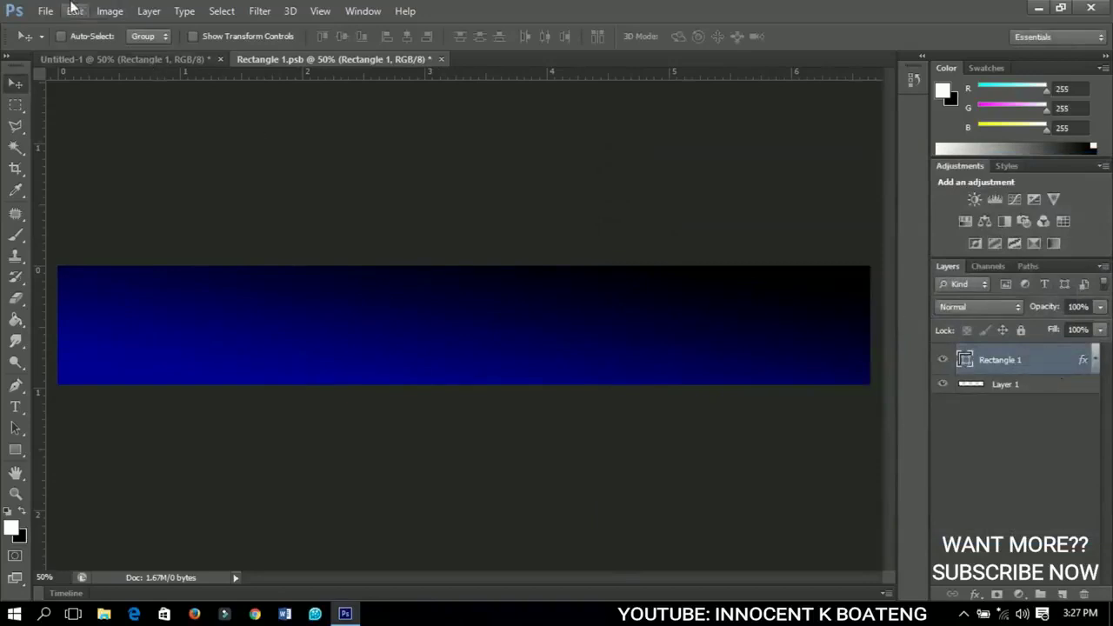
Place the galaxy_illusions_by_epicandamazin-d8bkf7k image from the Desktop and enlarge it to about 49% so it covers the whole band.
left_click(45, 11)
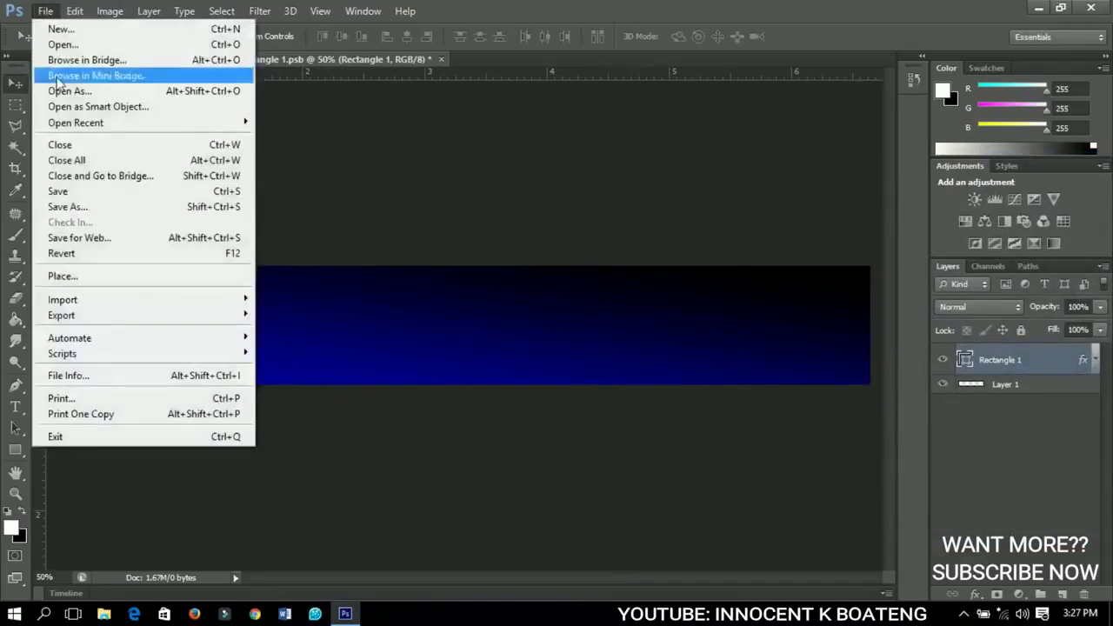
left_click(87, 276)
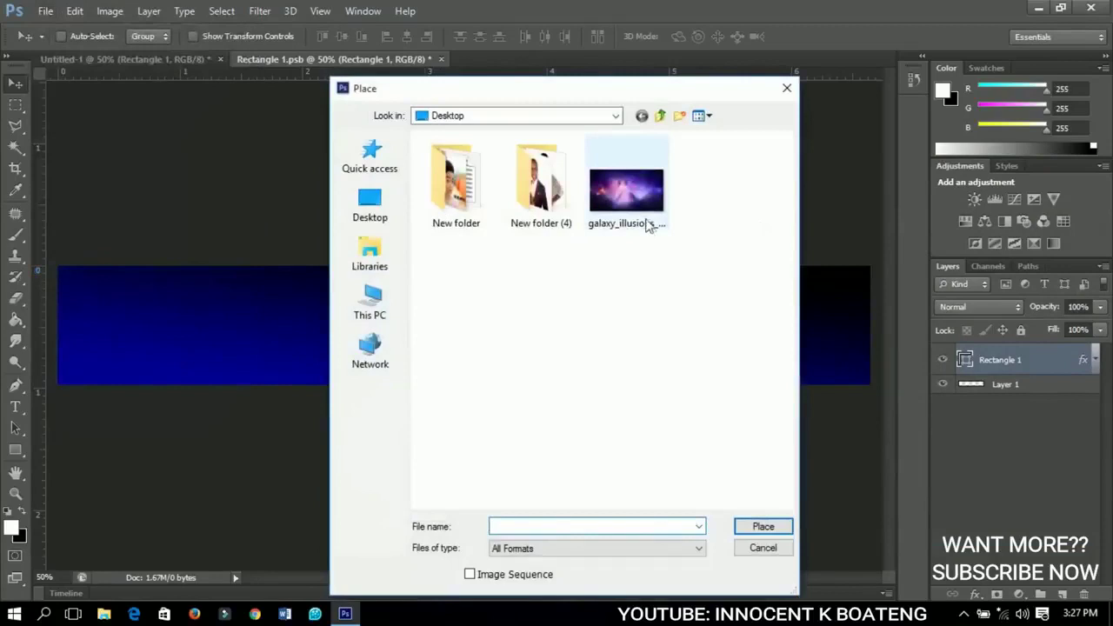
left_click(647, 227)
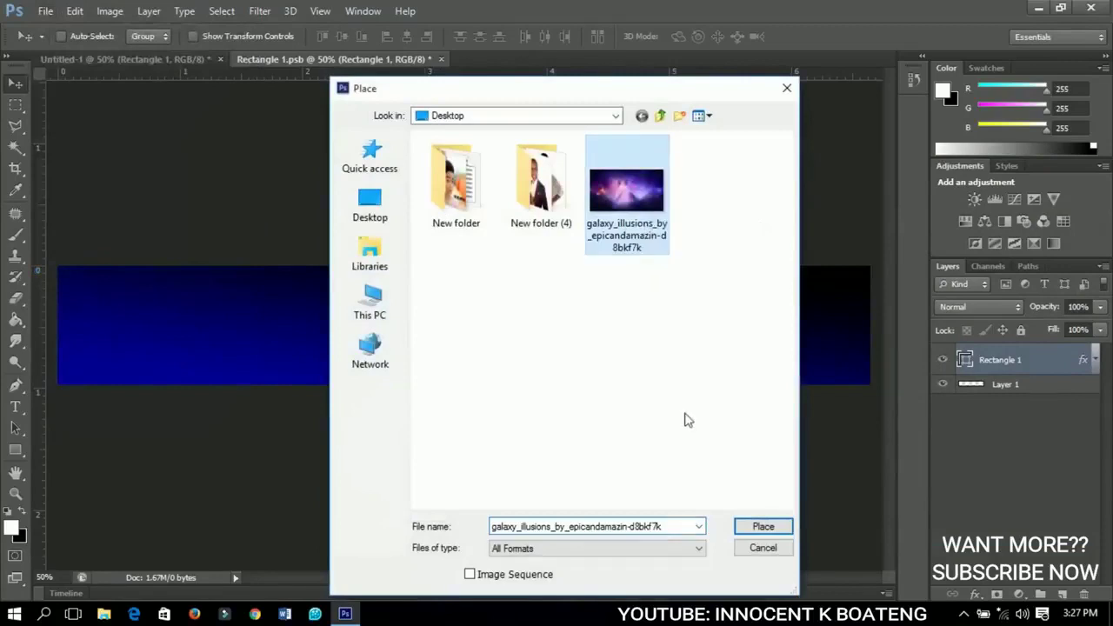
left_click(758, 527)
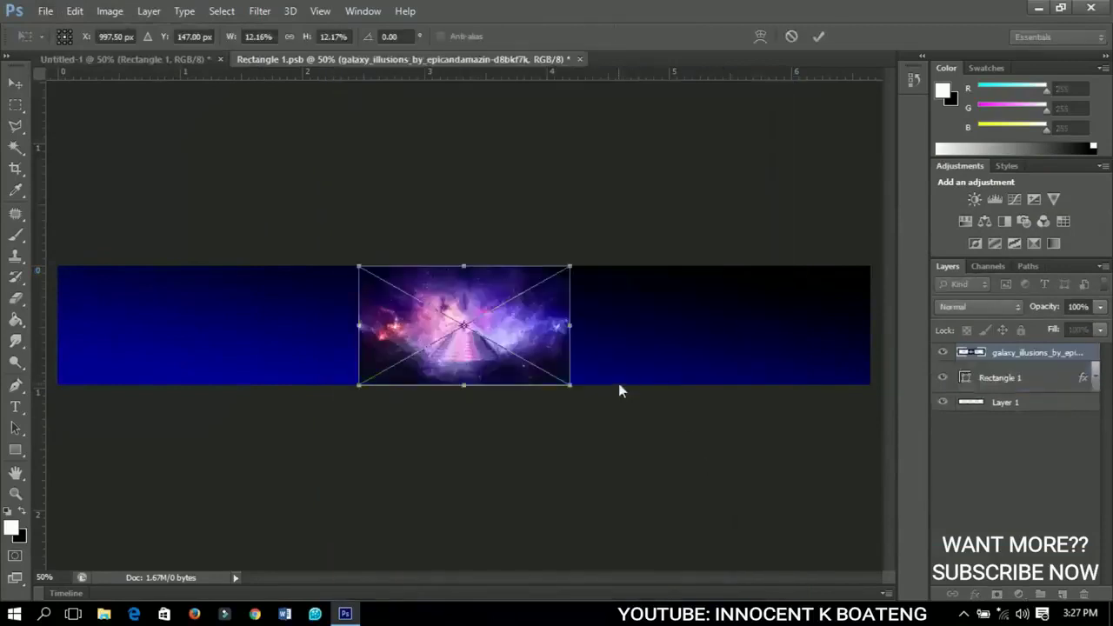
left_click_drag(573, 388, 924, 512)
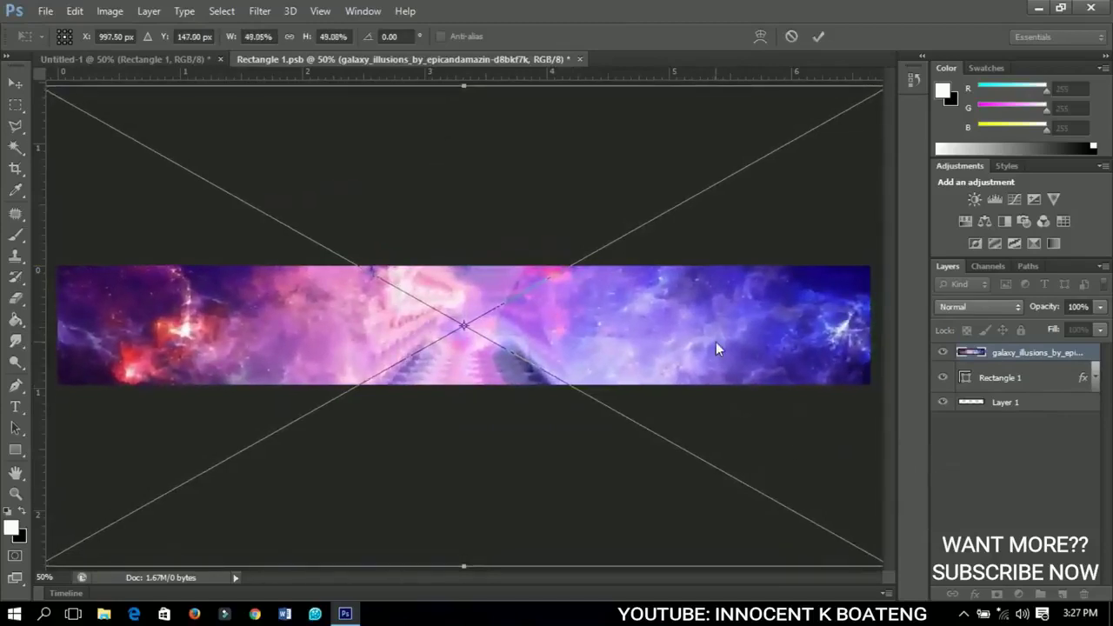
key("Return")
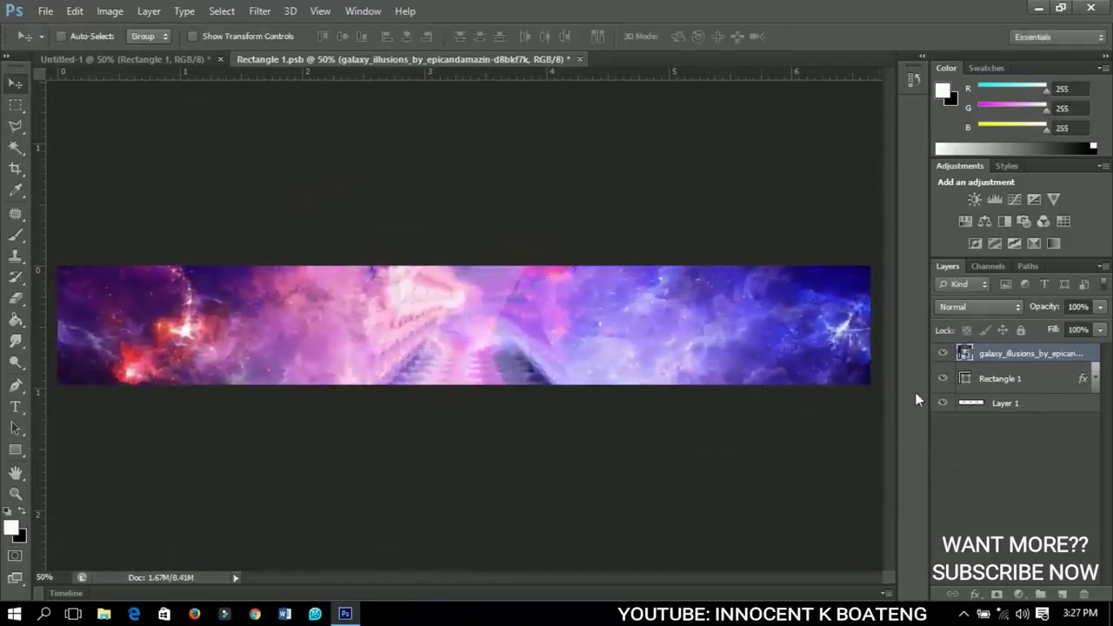
Rasterize the placed galaxy layer with its blending mode set to Overlay, and duplicate it.
right_click(991, 352)
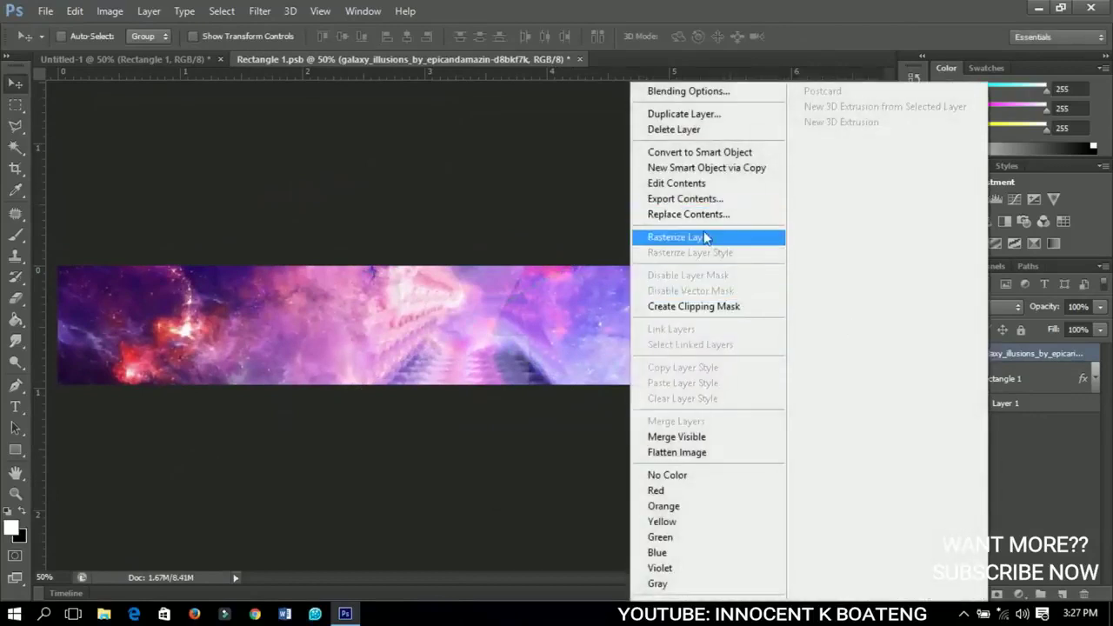
left_click(703, 238)
left_click(952, 306)
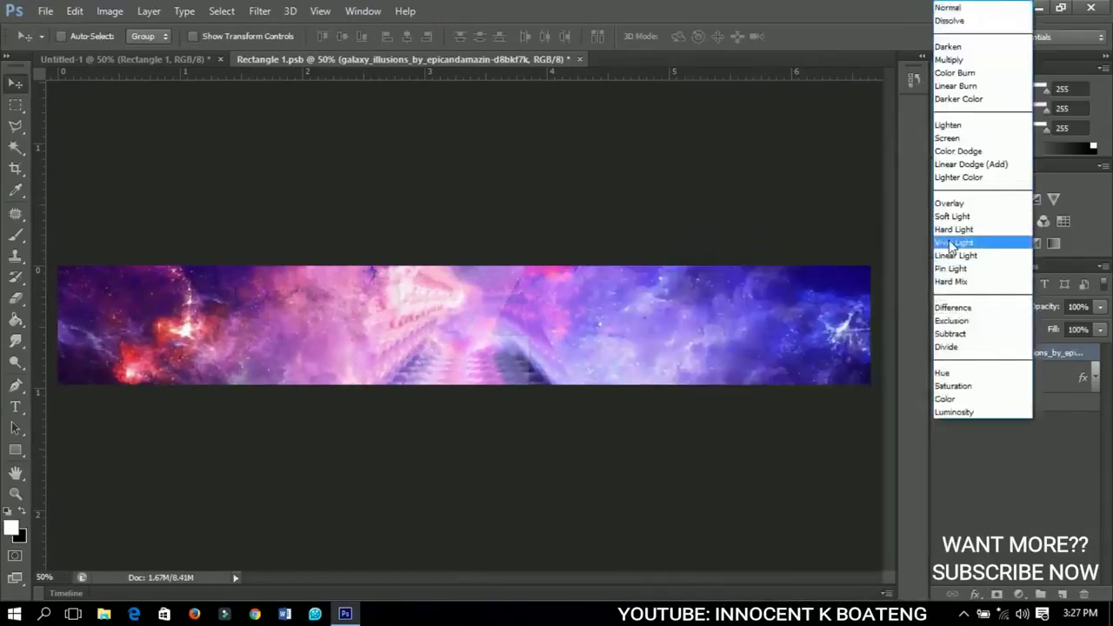
left_click(948, 202)
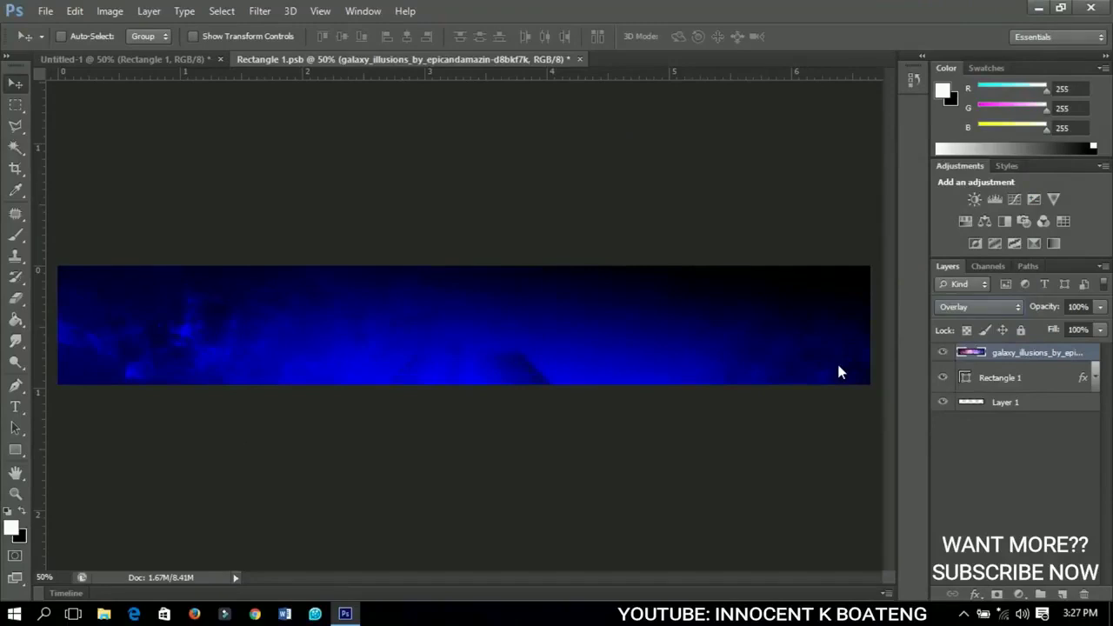
key("ctrl+j")
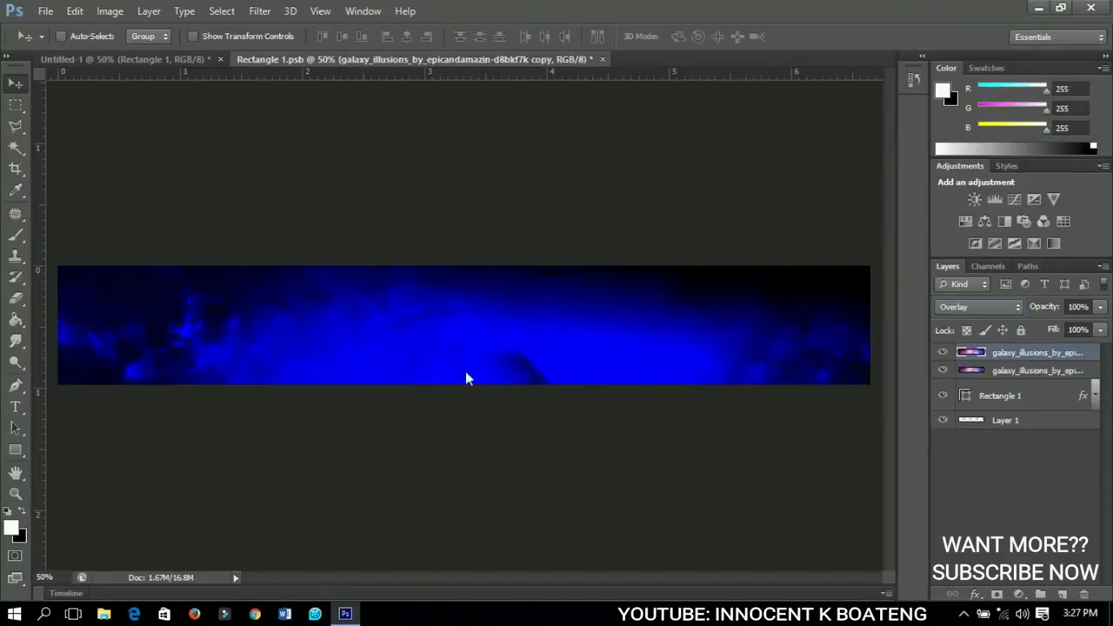
Draw a white ellipse of about 178 × 128 px over the band's upper-left corner.
left_click(15, 451)
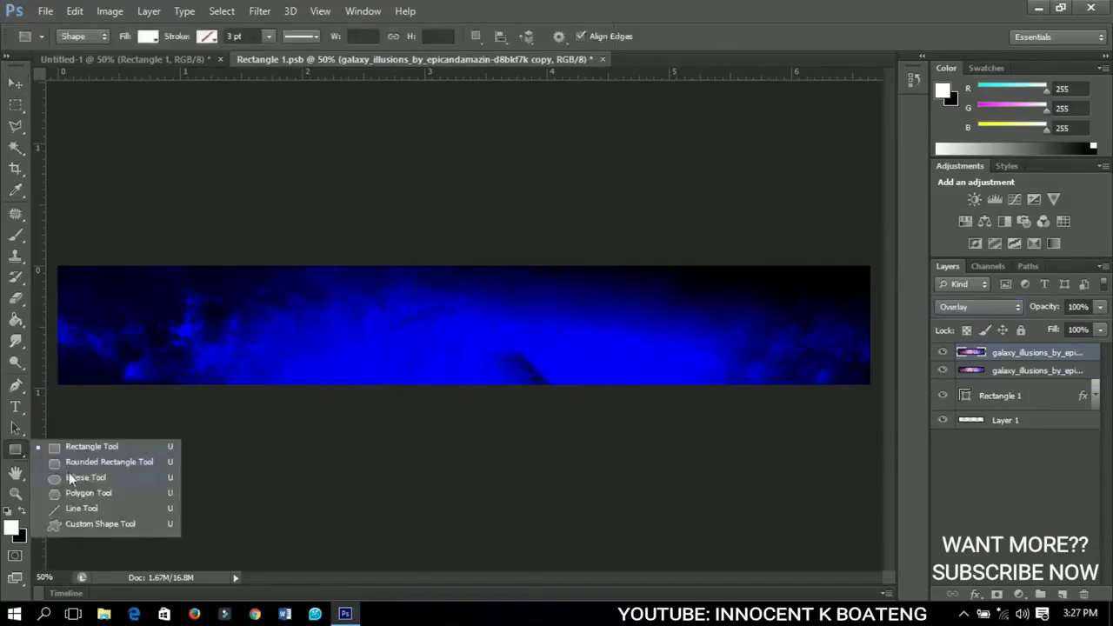
left_click(73, 476)
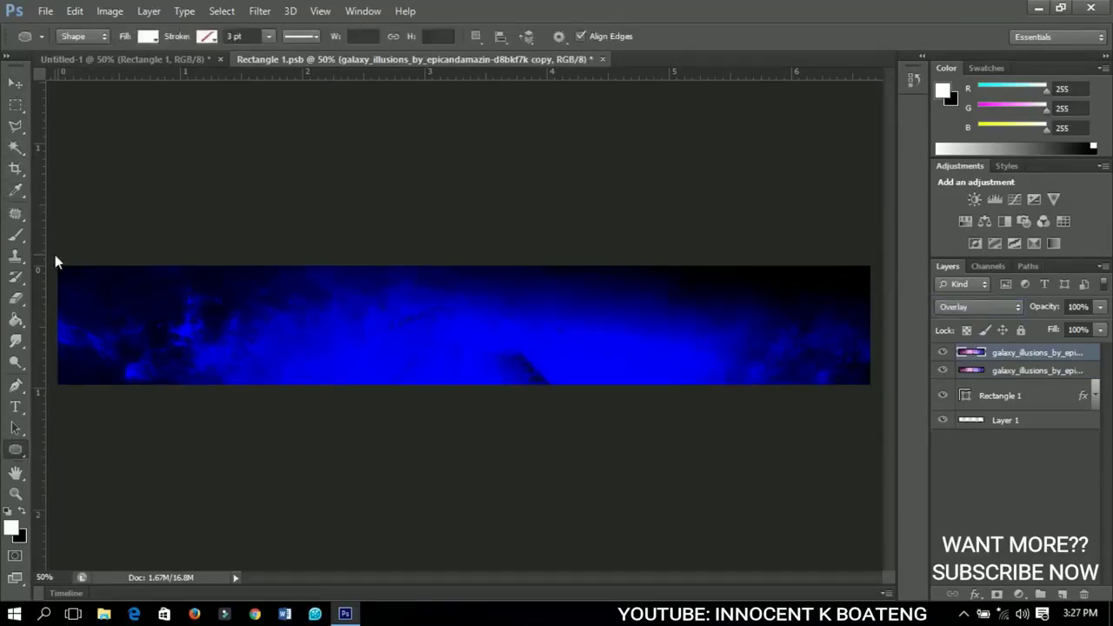
left_click_drag(54, 262, 125, 309)
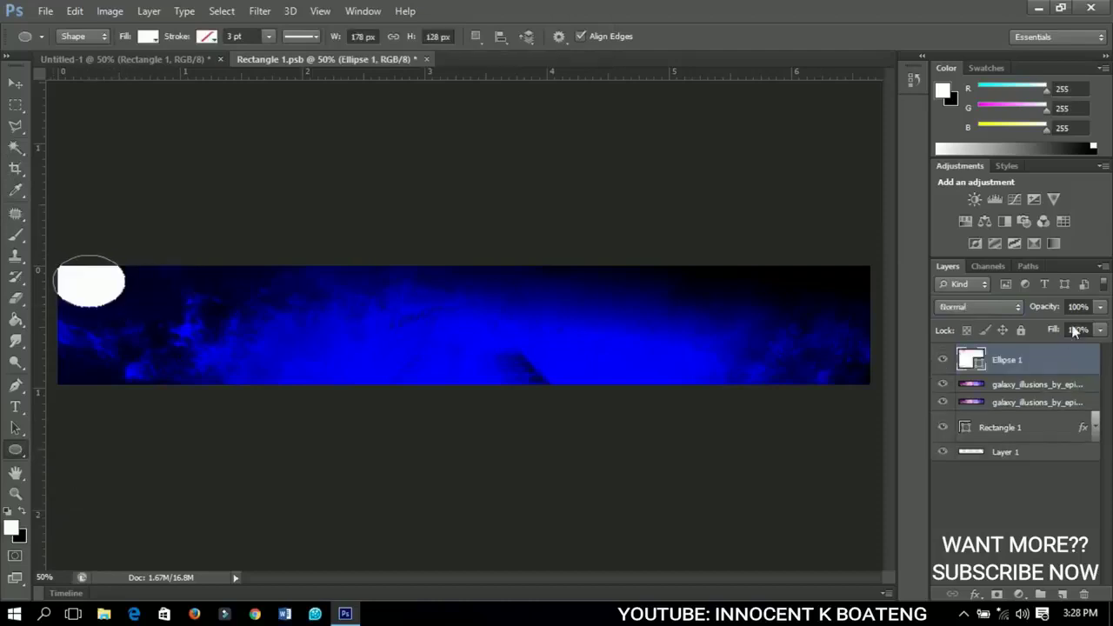
Lower the ellipse's opacity to 55% and move it slightly right and up so the band's upper edge cuts it in half.
left_click_drag(1049, 310, 1025, 306)
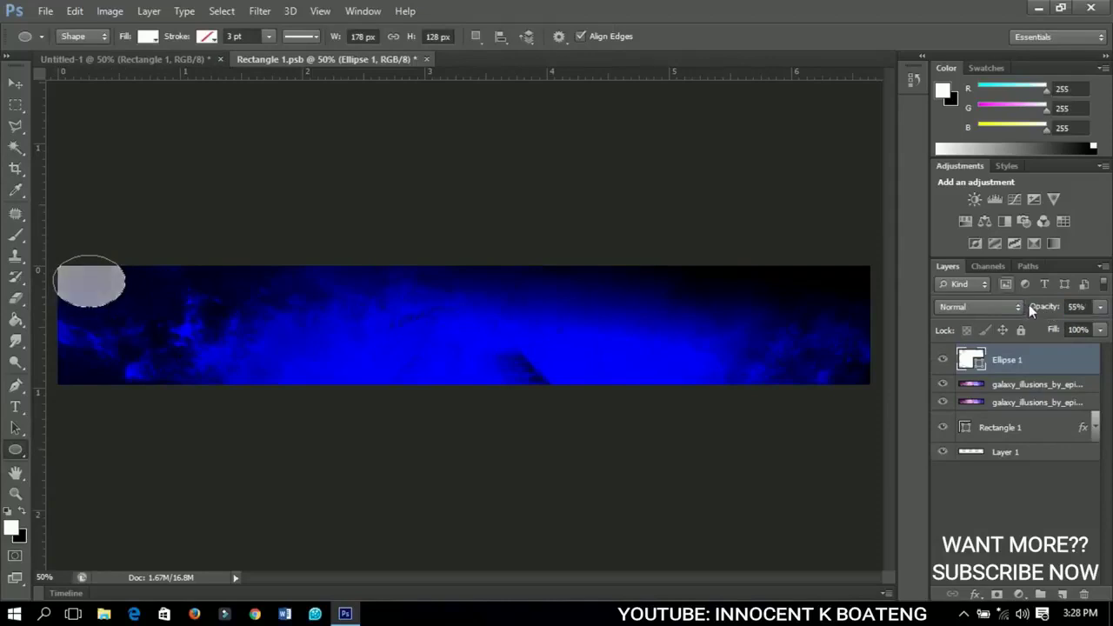
left_click(15, 83)
left_click_drag(104, 296, 161, 278)
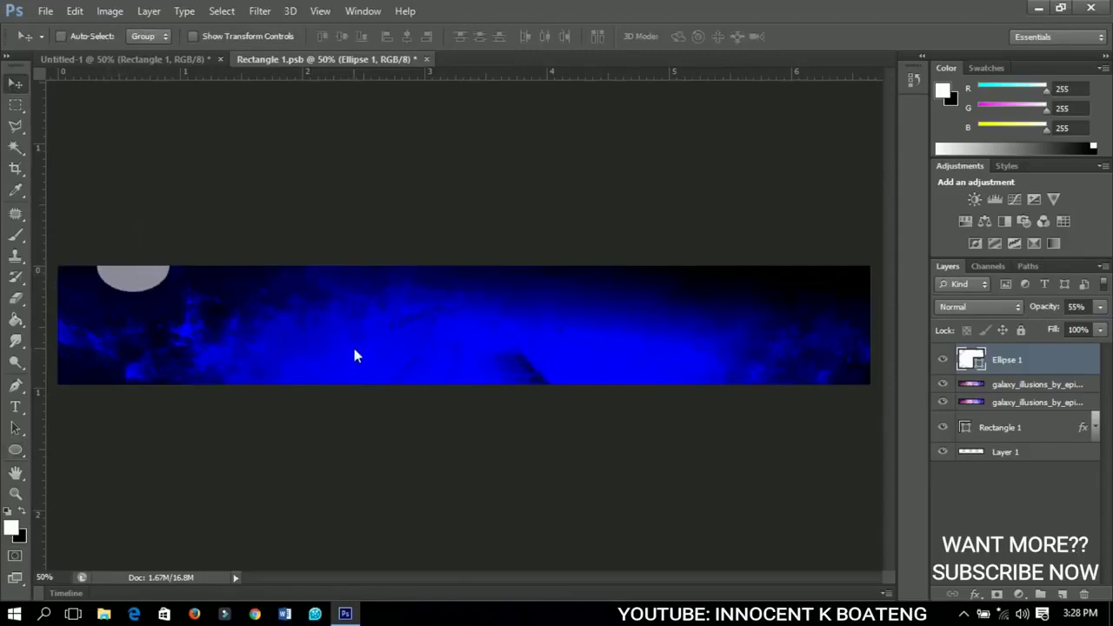
Add three copies of the ellipse at the band's upper-right, lower-right and lower-left edges, and group all four ellipses.
key("ctrl+j")
left_click_drag(165, 297, 784, 421)
key("ctrl+j")
key("ctrl+j")
left_click_drag(780, 380, 207, 373)
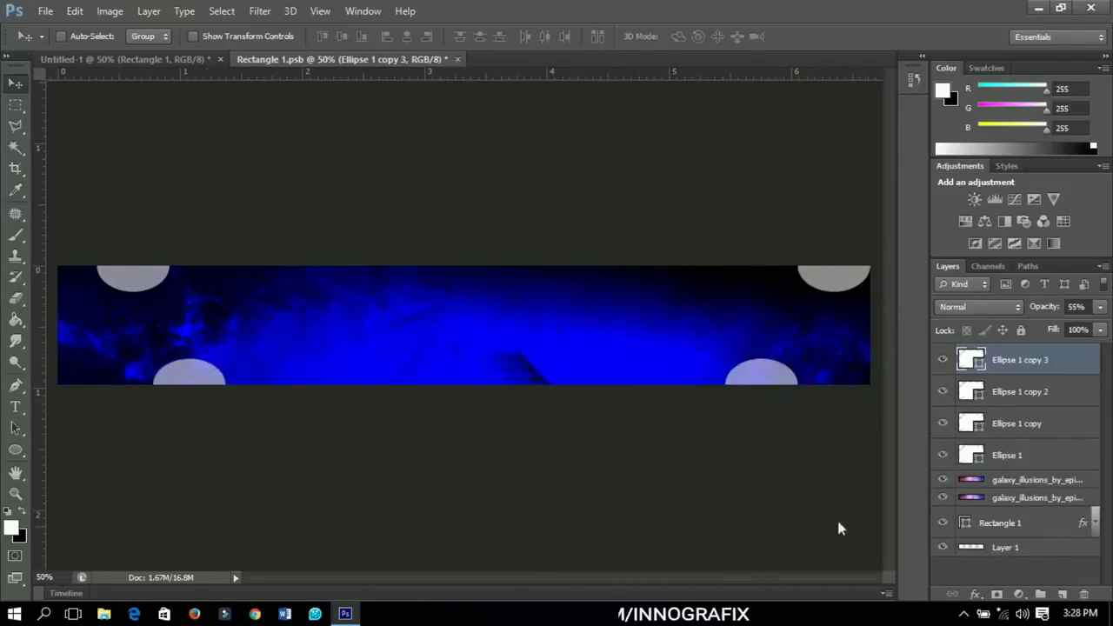
left_click(1007, 455, "shift")
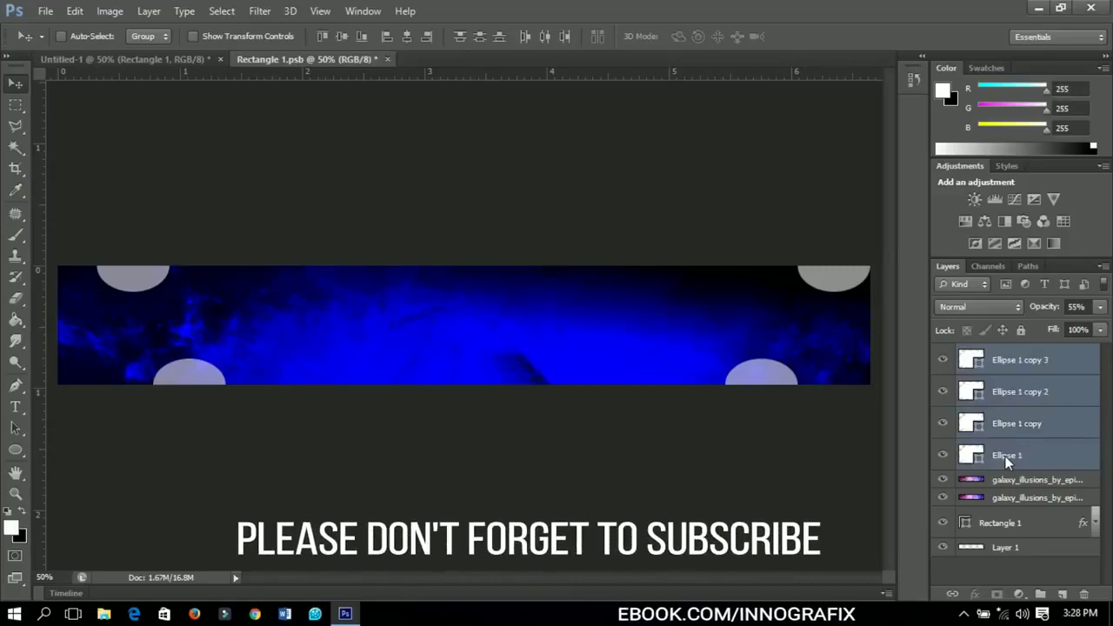
key("ctrl+g")
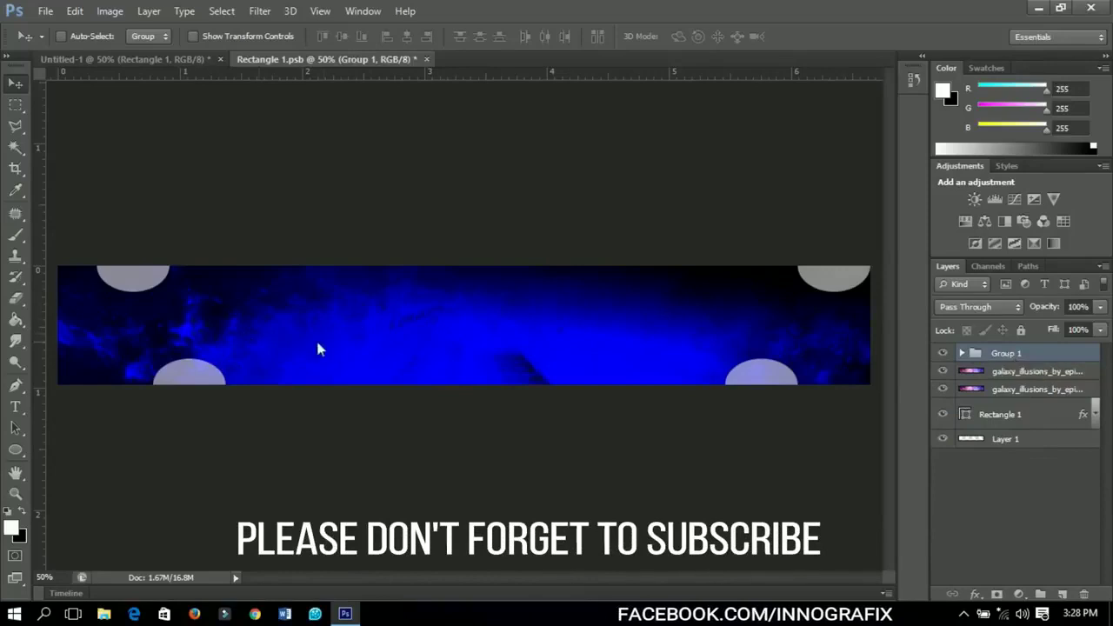
Add the text CHANNELNAME in white (#ffffff) across the middle of the band.
left_click(15, 407)
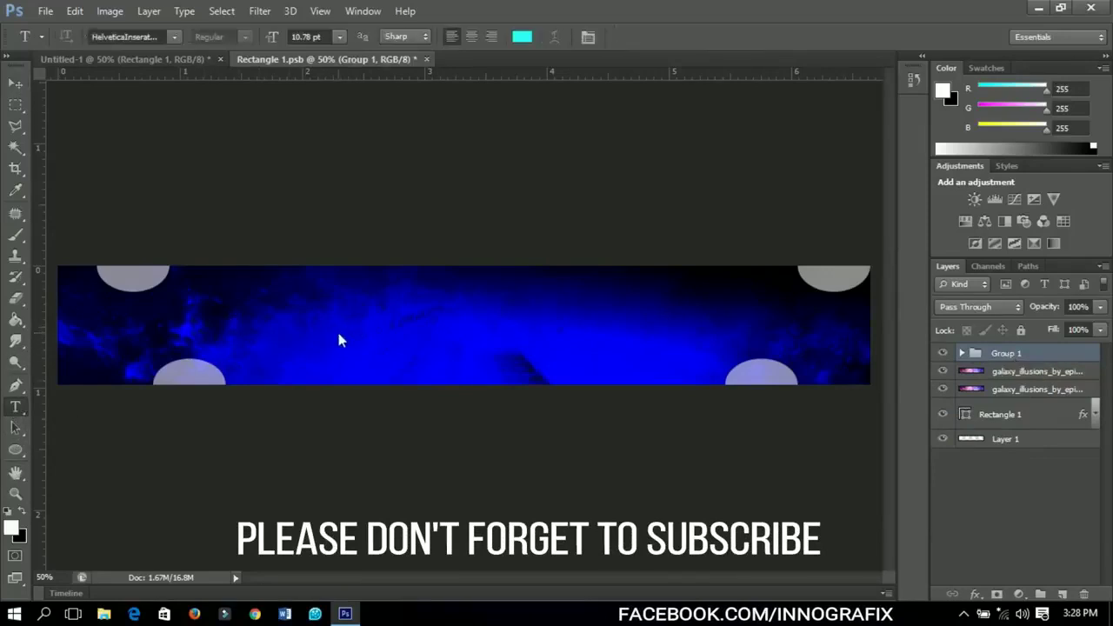
left_click(339, 329)
left_click(521, 38)
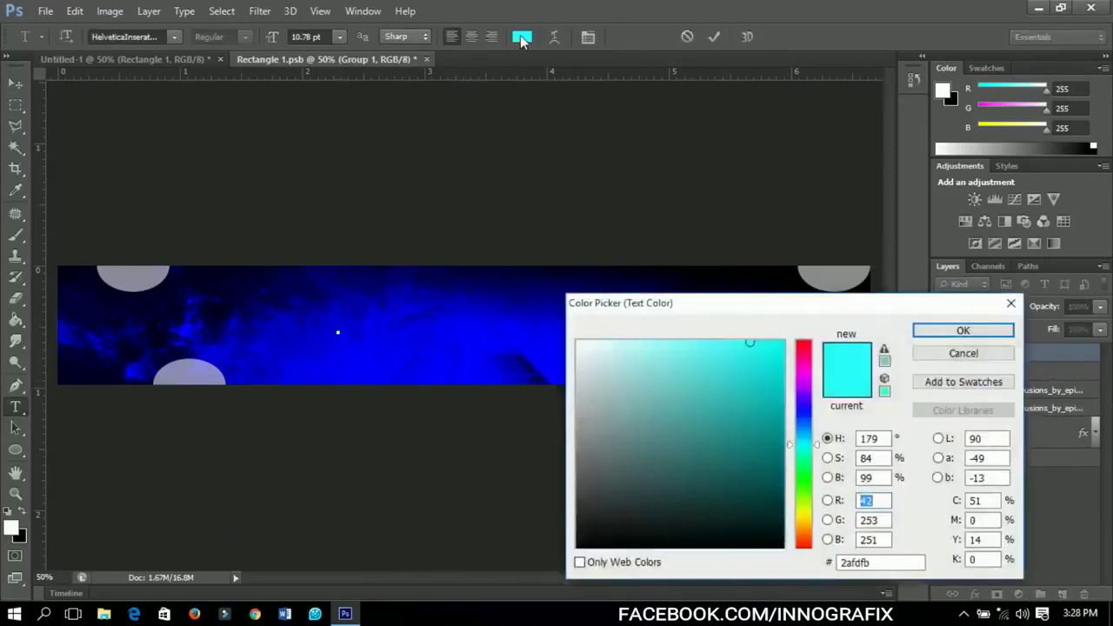
left_click_drag(603, 398, 555, 309)
left_click(921, 329)
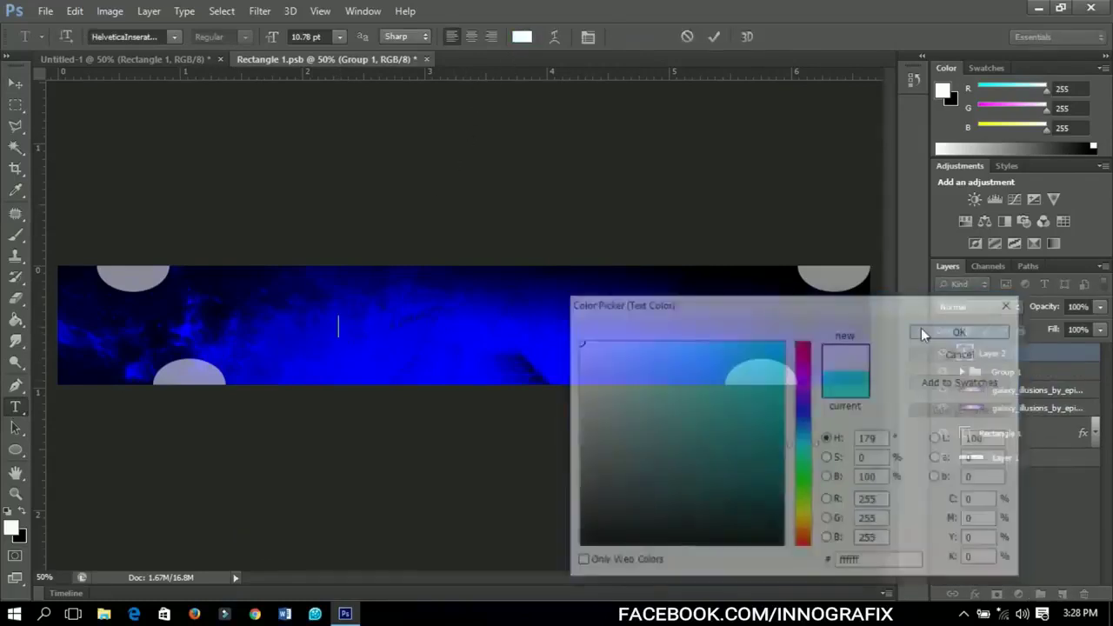
type("CHANNEL")
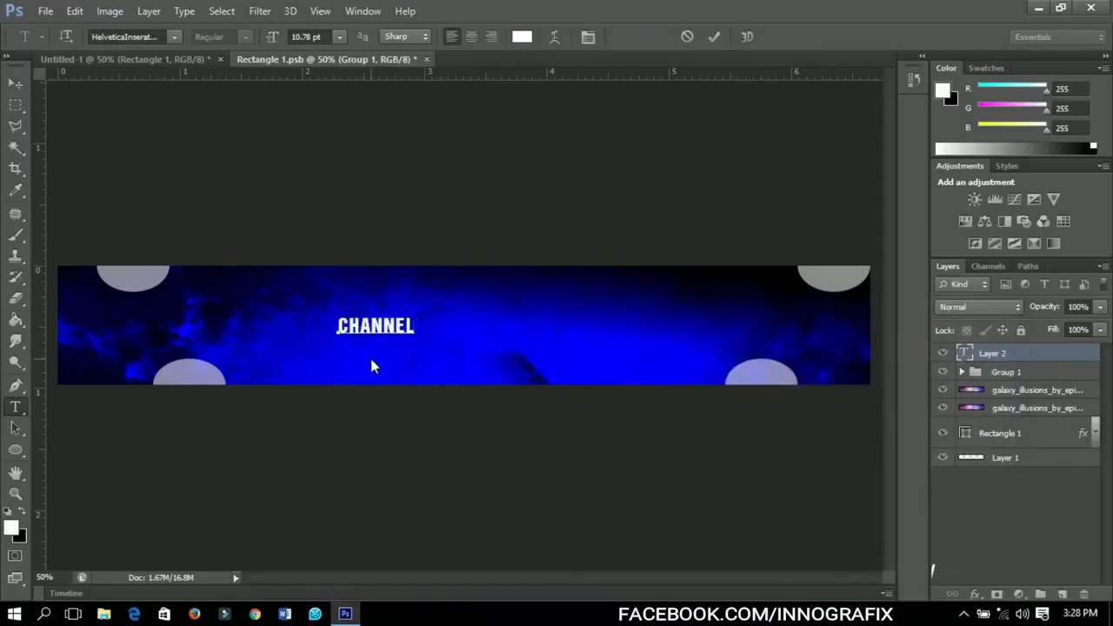
type("NAME")
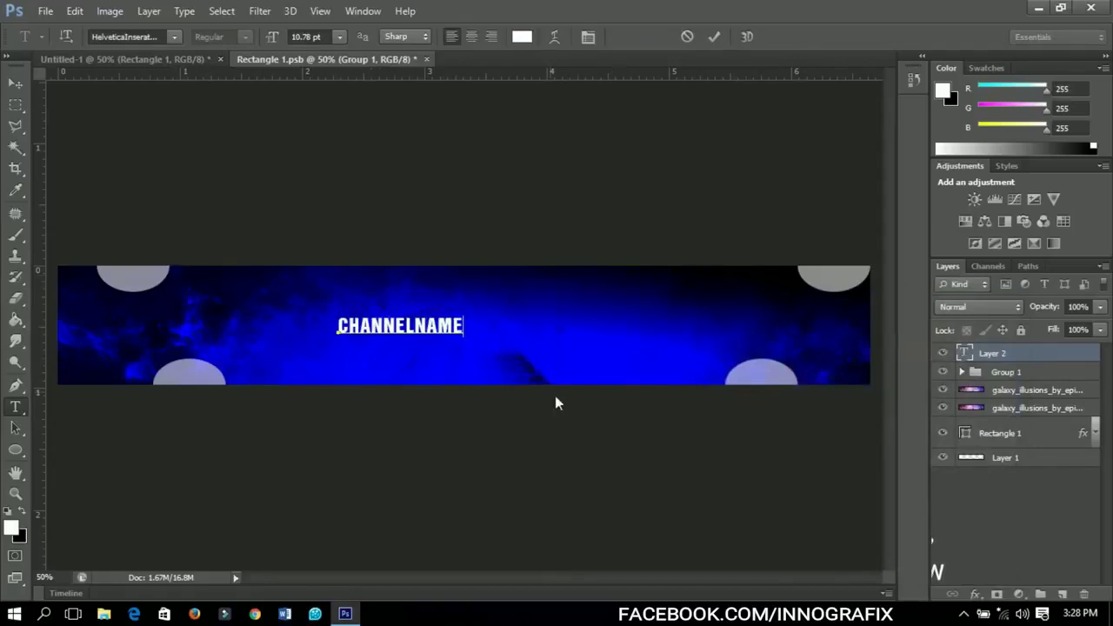
double_click(427, 332)
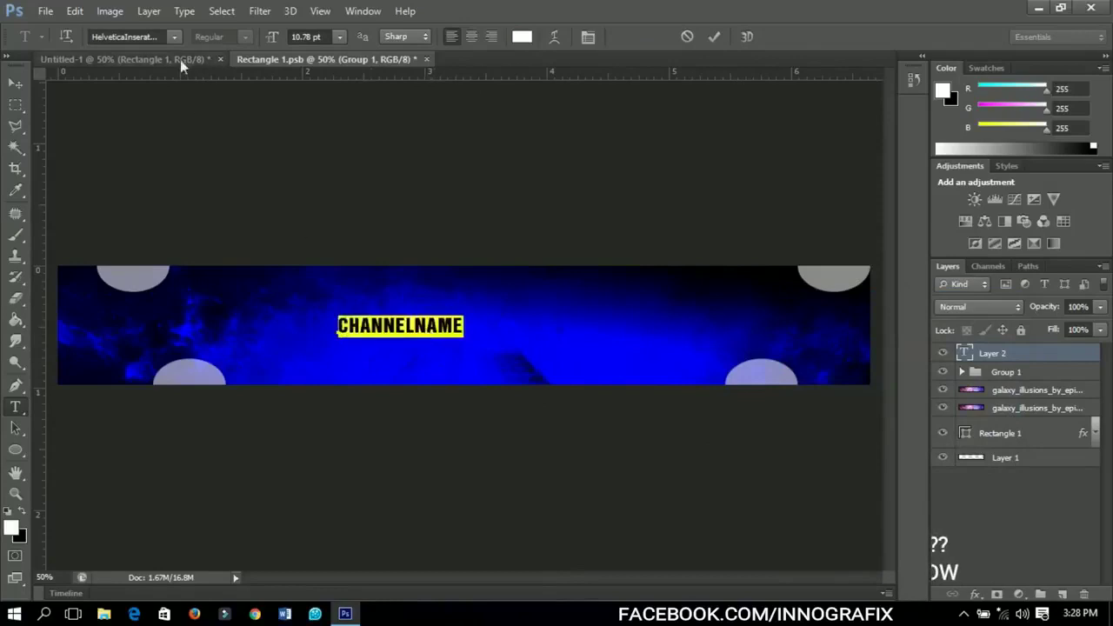
left_click(171, 35)
left_click(171, 36)
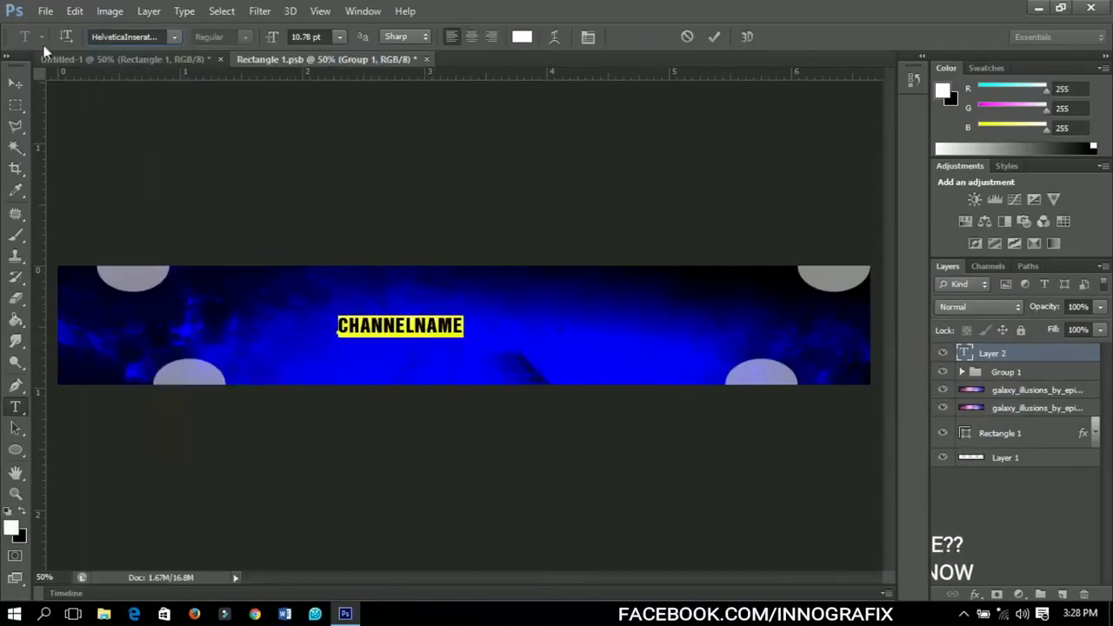
Scale the CHANNELNAME text up proportionally to about 44 pt so it fills most of the band's height.
left_click(16, 84)
key("ctrl+t")
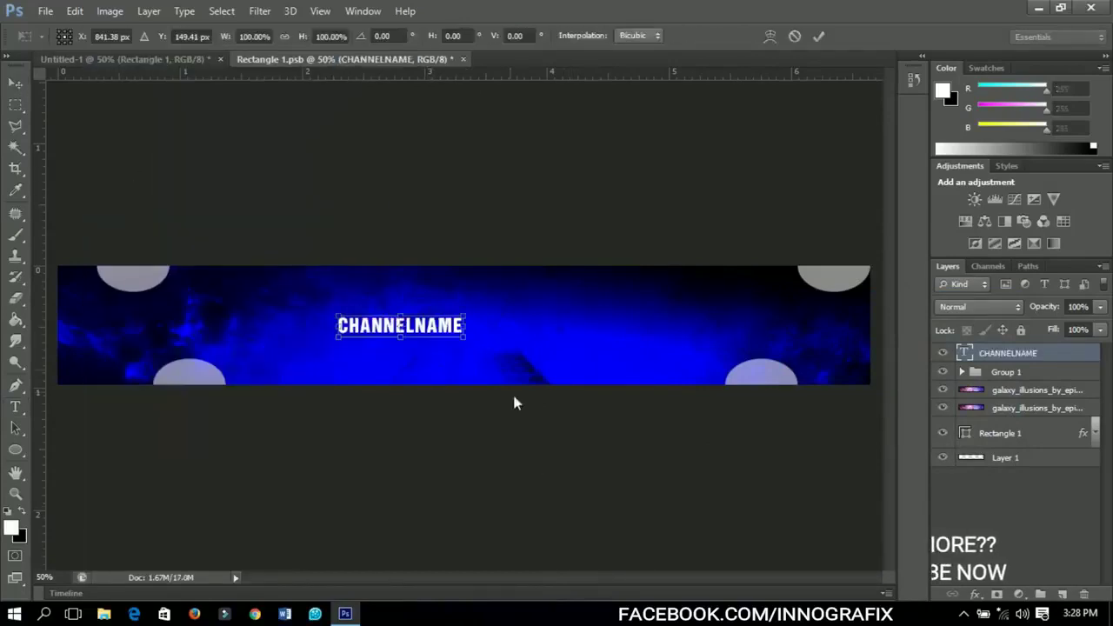
left_click_drag(466, 330, 638, 405)
key("Return")
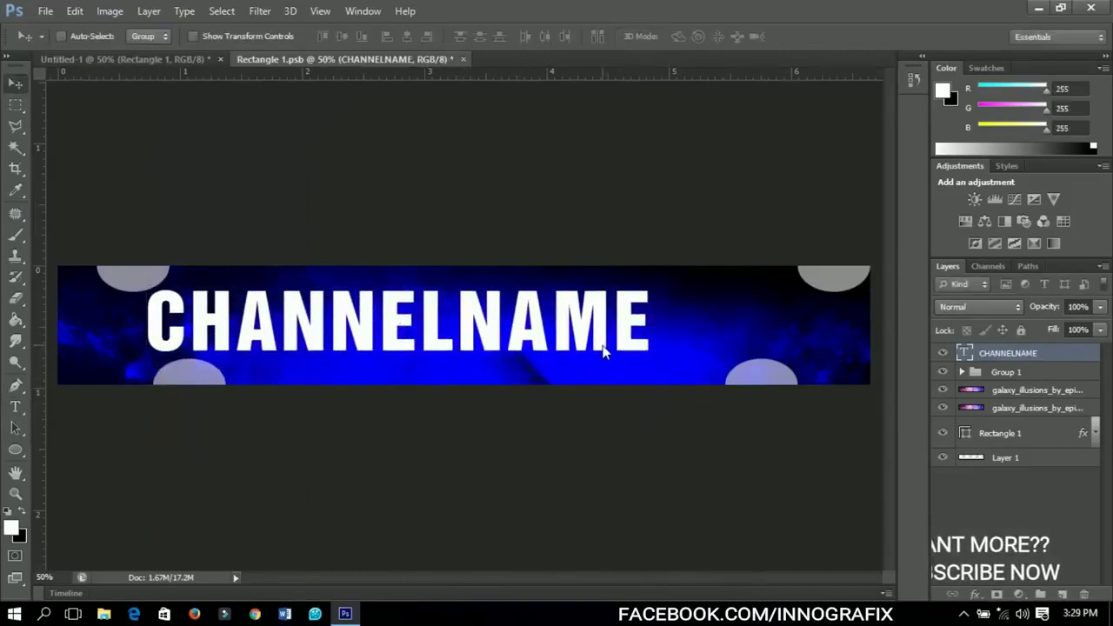
Center the CHANNELNAME text horizontally and vertically on the whole canvas and clear the selection.
key("ctrl+a")
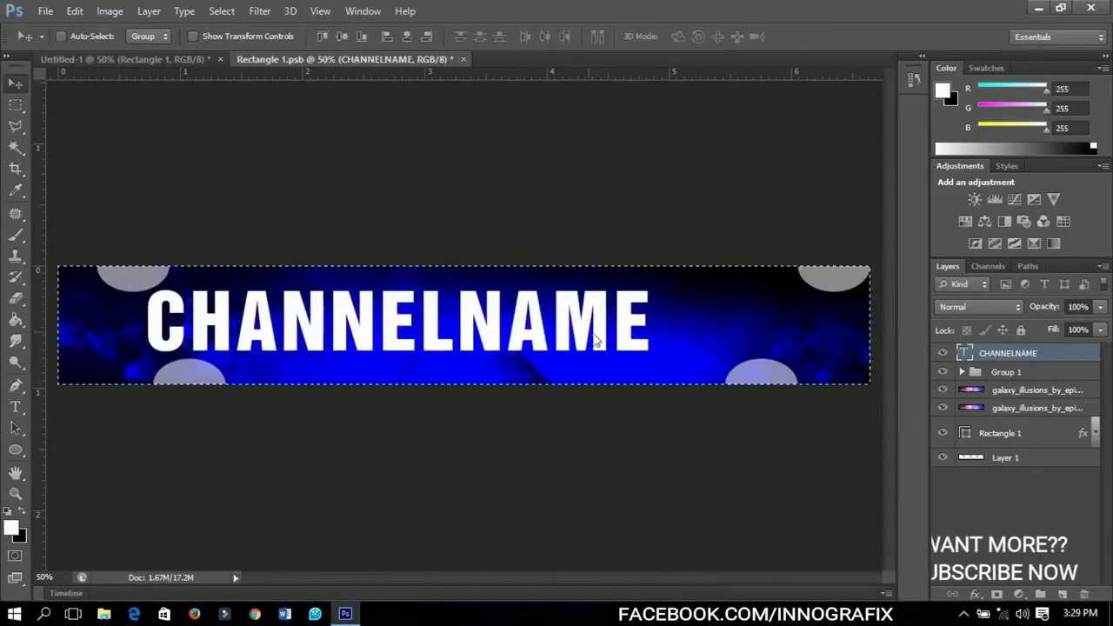
left_click(407, 39)
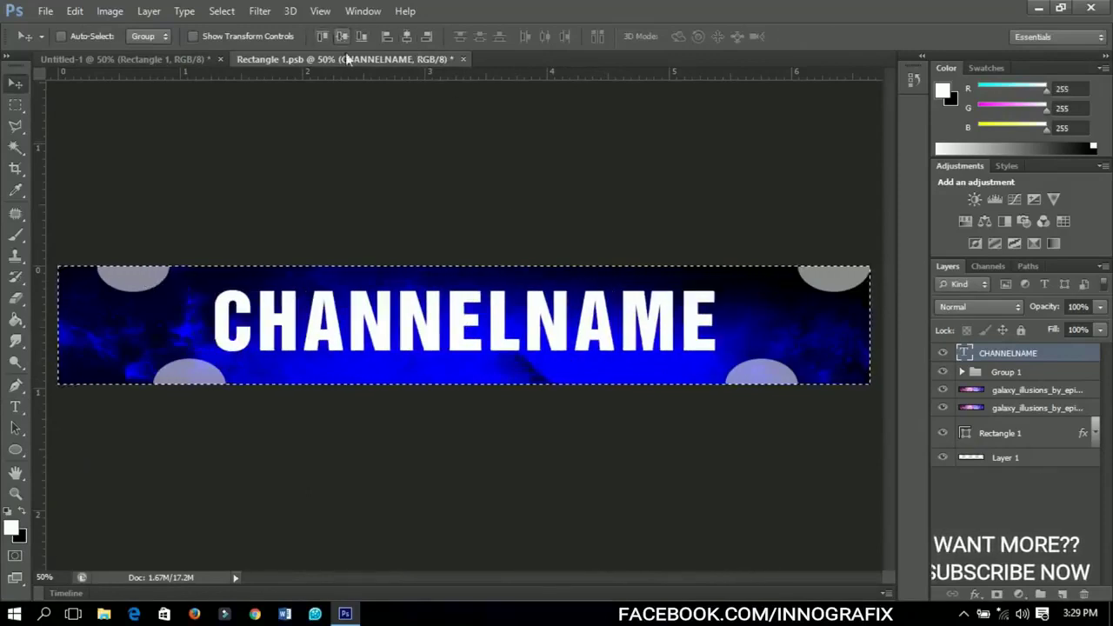
left_click(341, 37)
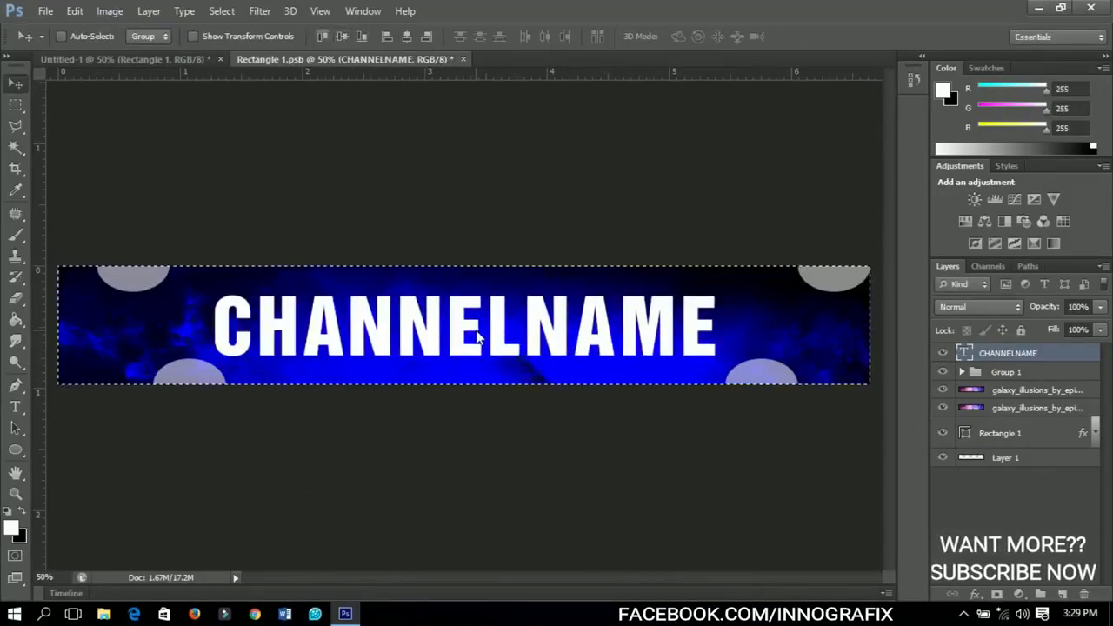
key("ctrl+d")
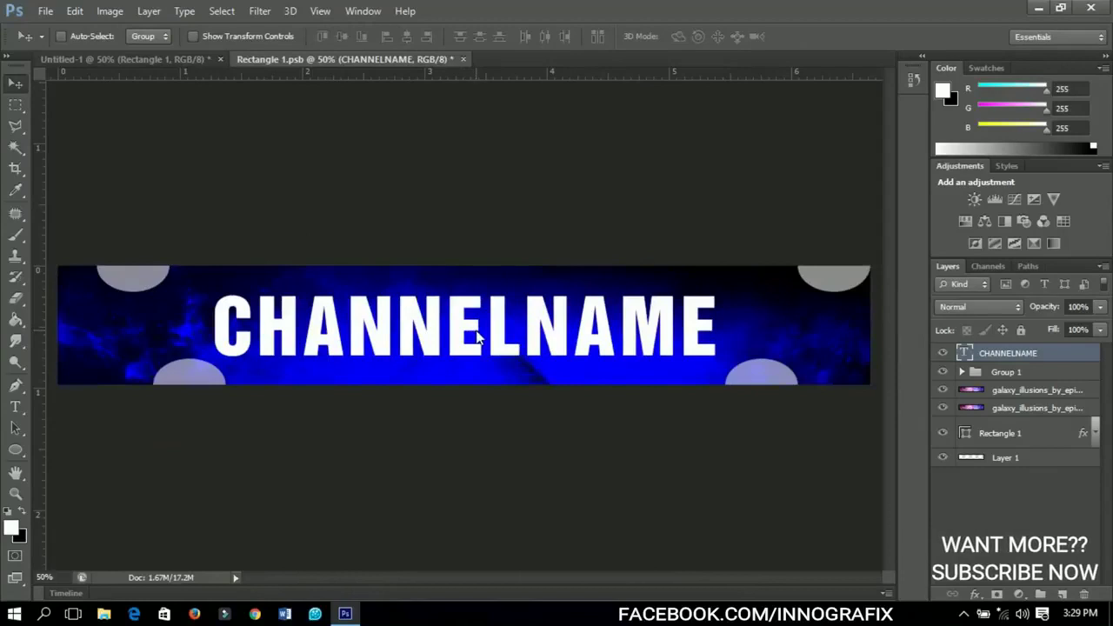
Give the CHANNELNAME text a linear black-to-white gradient overlay at 40% opacity.
right_click(996, 361)
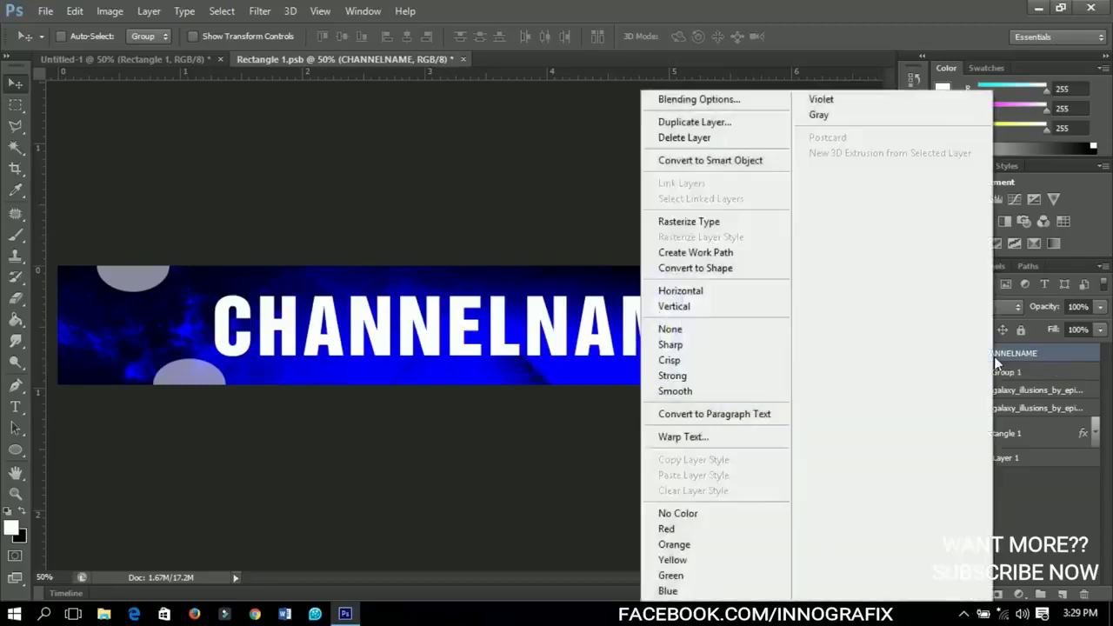
left_click(696, 101)
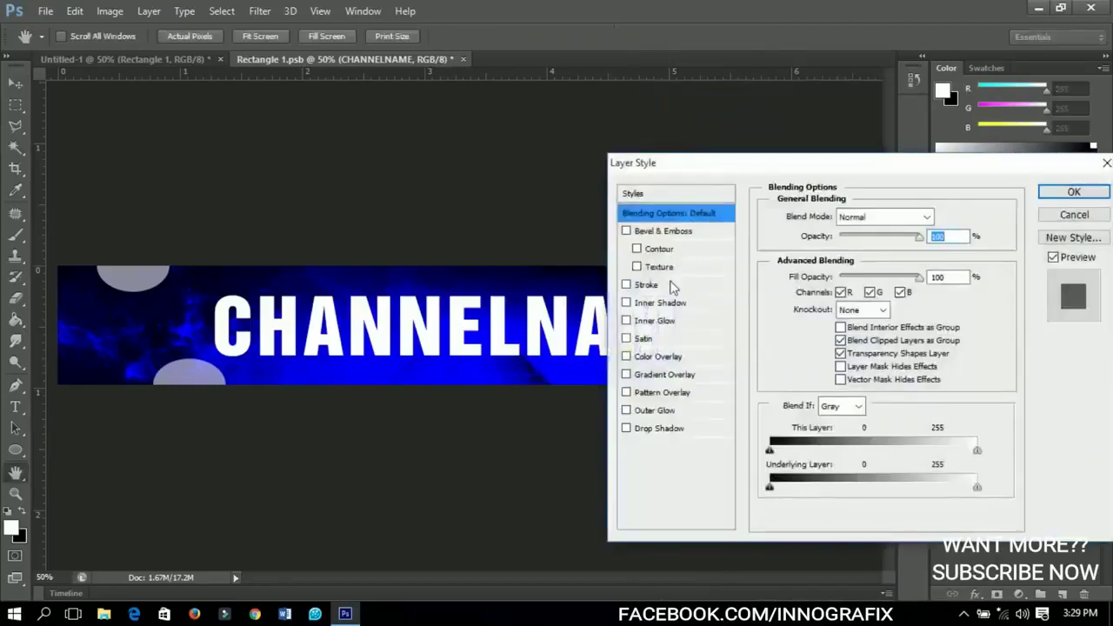
left_click(653, 374)
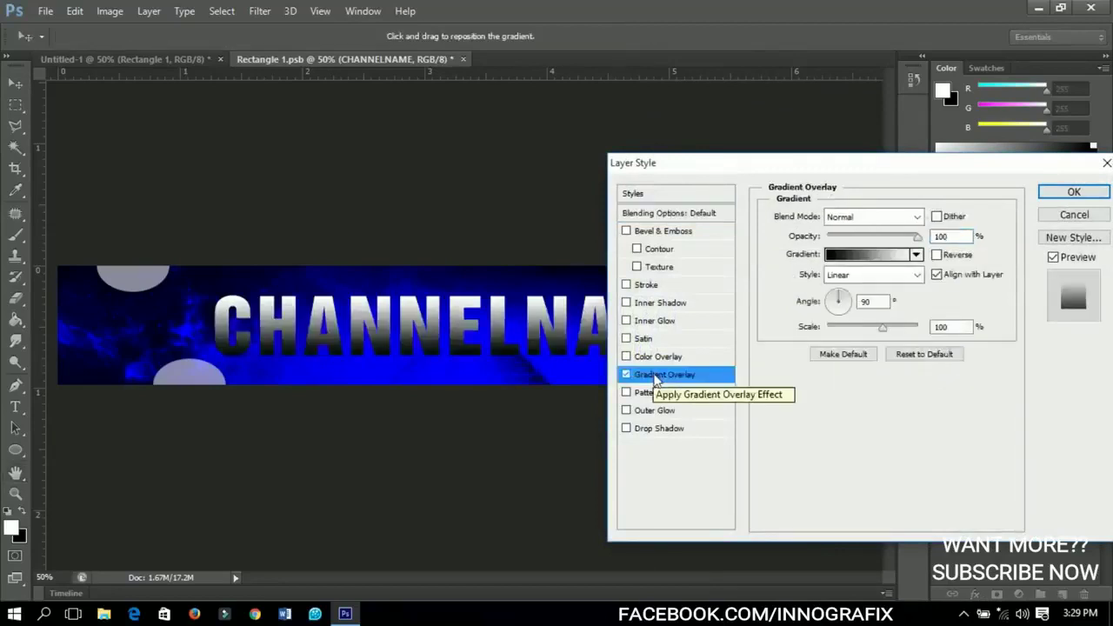
left_click(900, 254)
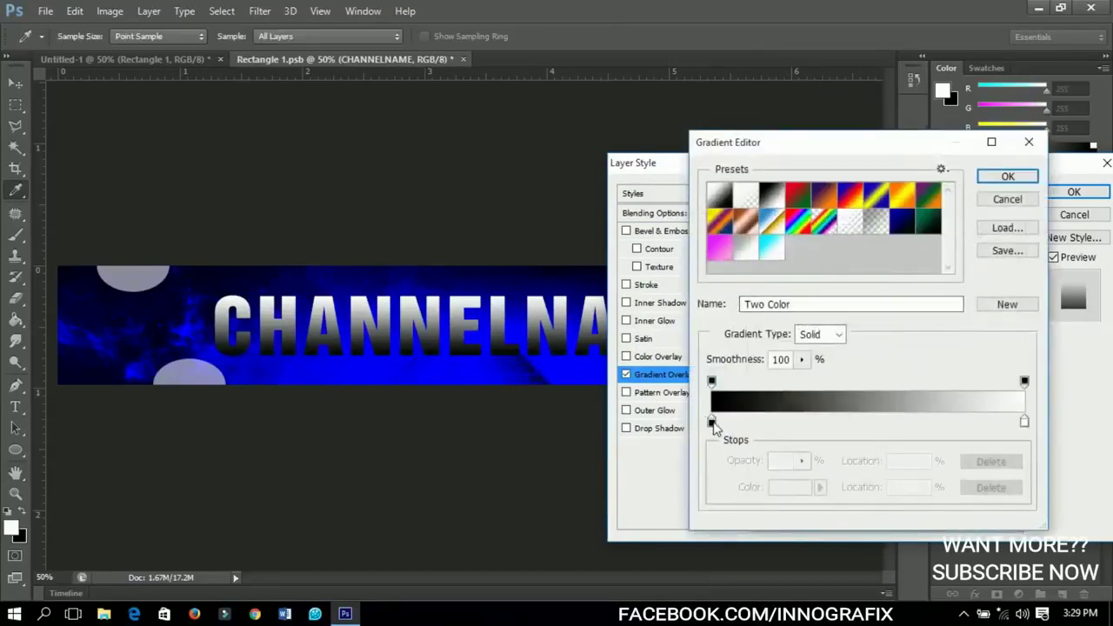
left_click(1005, 177)
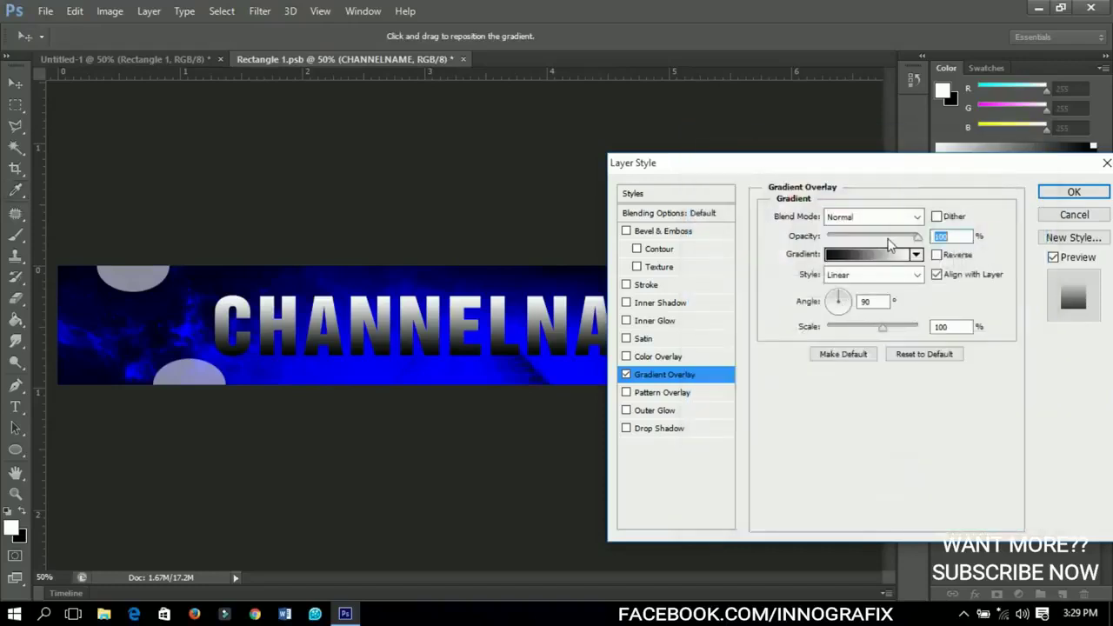
mouse_move(889, 243)
left_mouse_down()
mouse_move(879, 237)
mouse_move(896, 240)
left_mouse_up()
type("40")
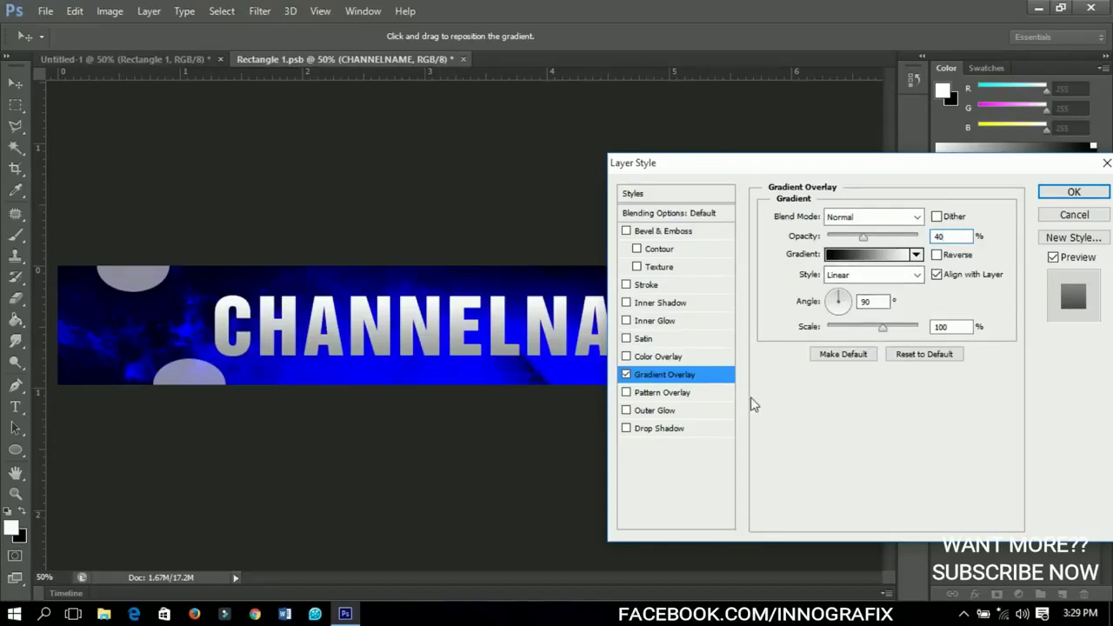
Add a black outside stroke of 18 px to the CHANNELNAME text.
left_click(654, 287)
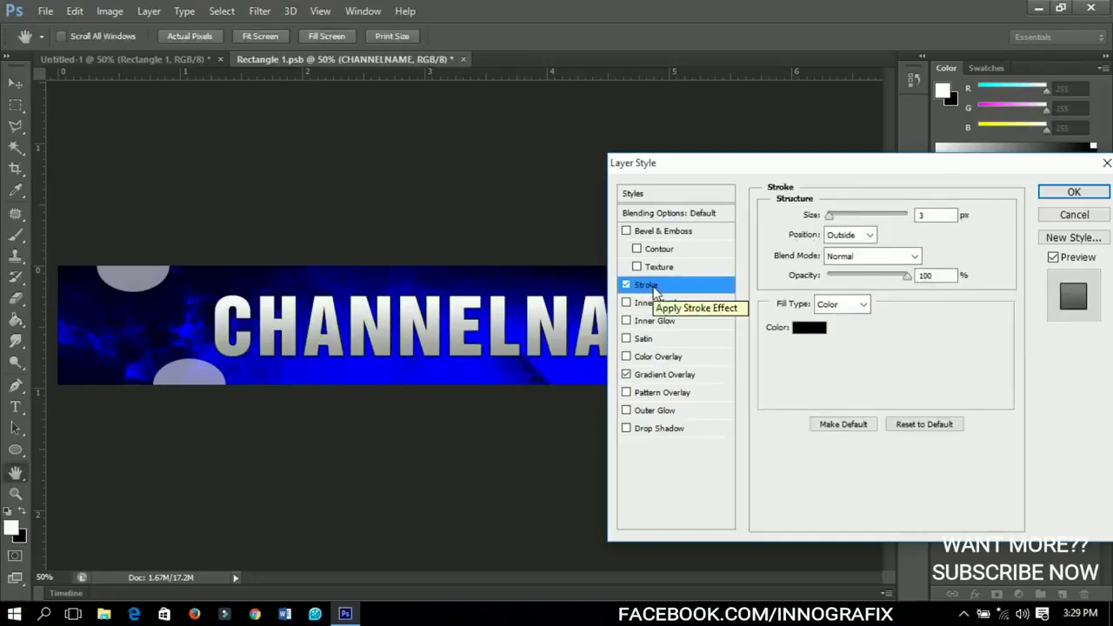
left_click(930, 215)
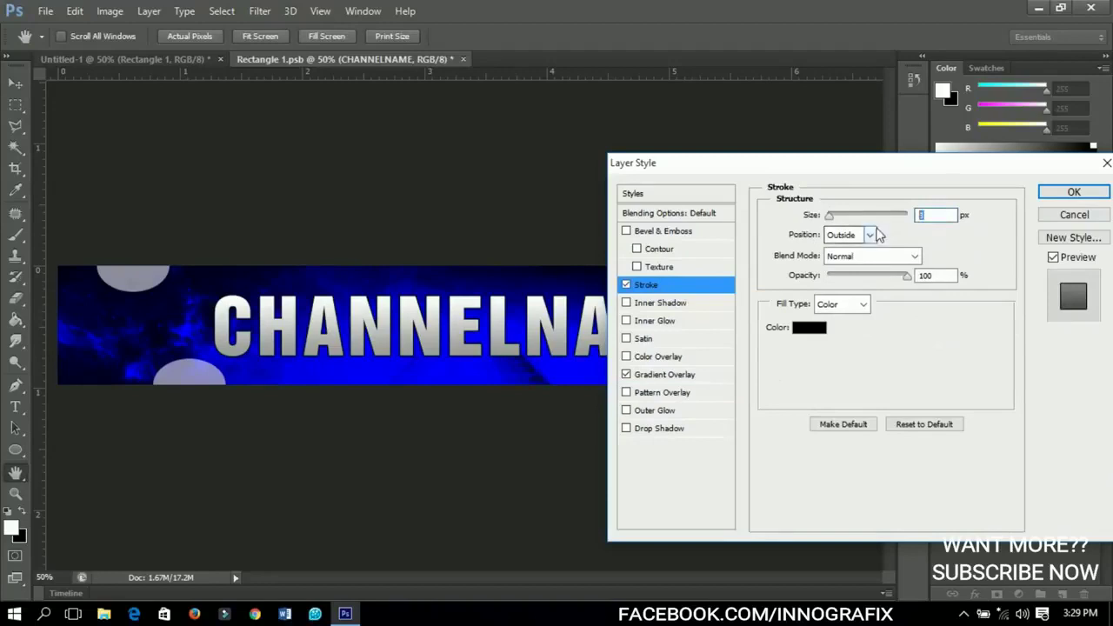
type("18")
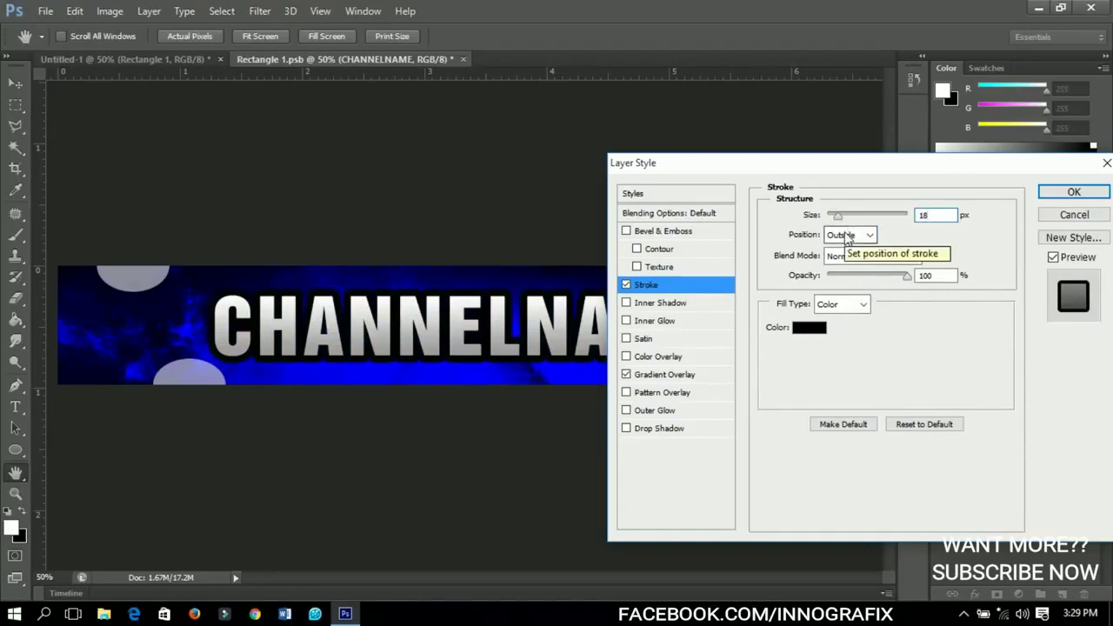
Add a pale yellow (#ffffbe) outer glow with 24% spread and 51 px size, apply the layer style and collapse the text layer's effects list.
left_click(650, 410)
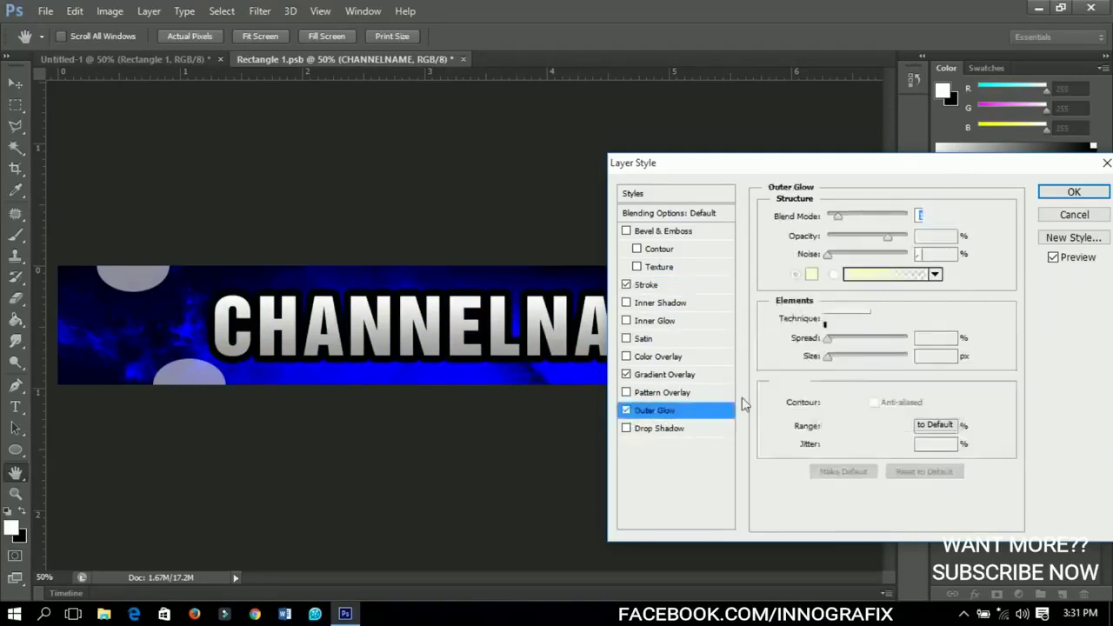
left_click(811, 274)
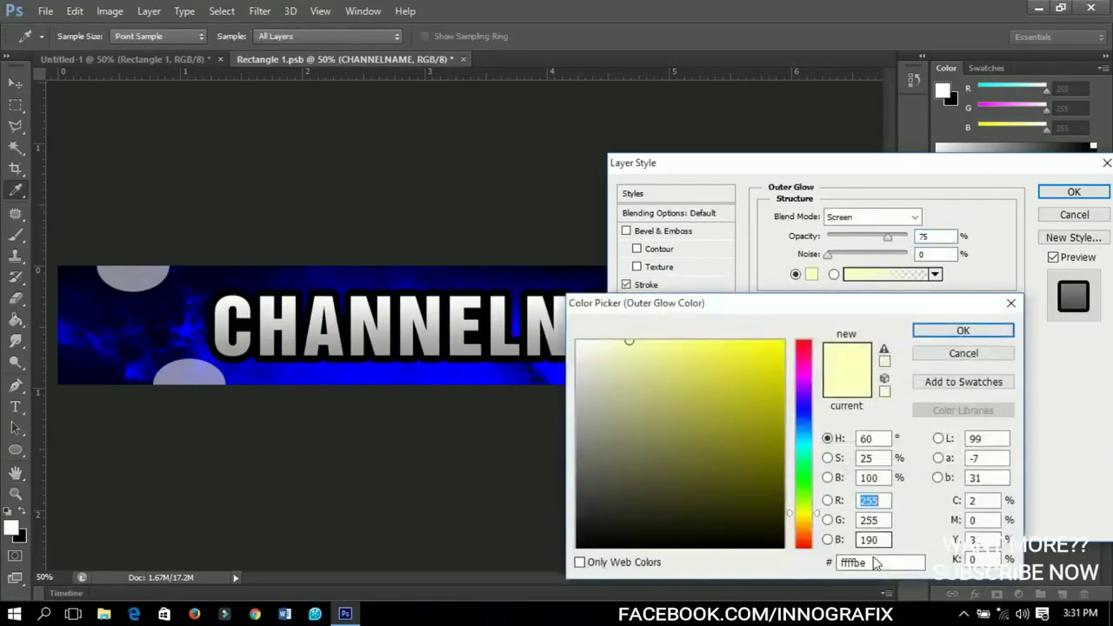
left_click(879, 564)
left_click_drag(878, 564, 807, 574)
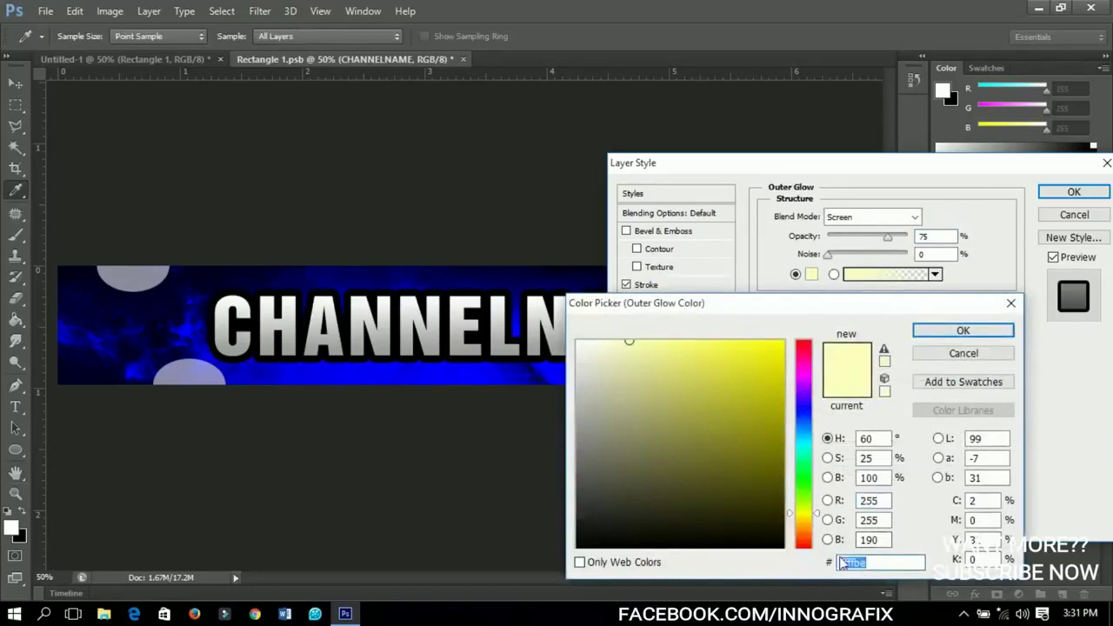
left_click(956, 335)
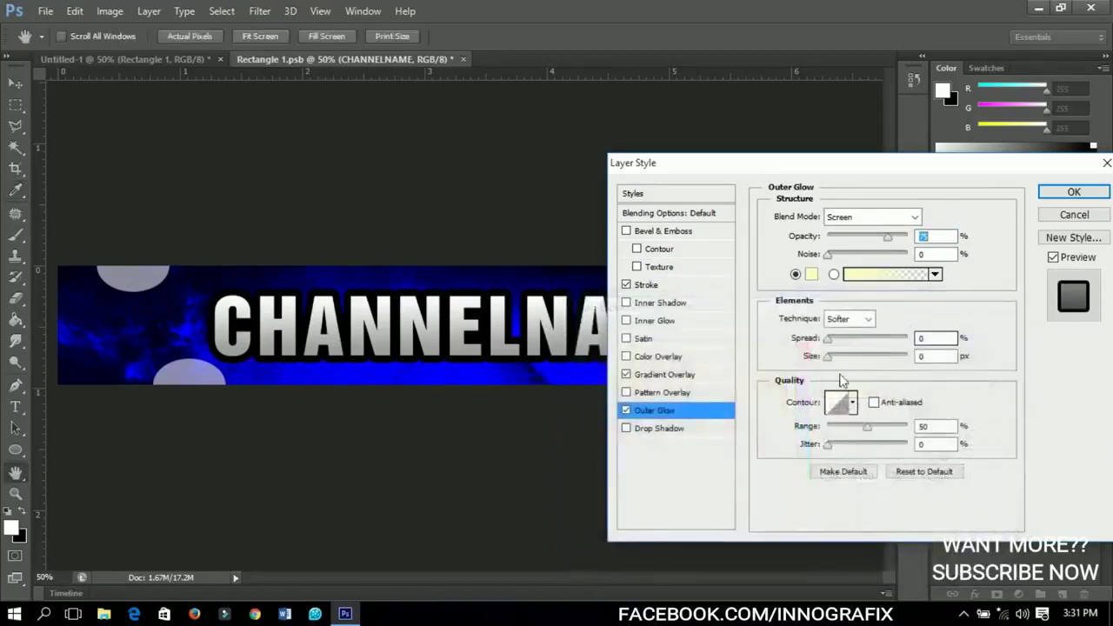
double_click(932, 339)
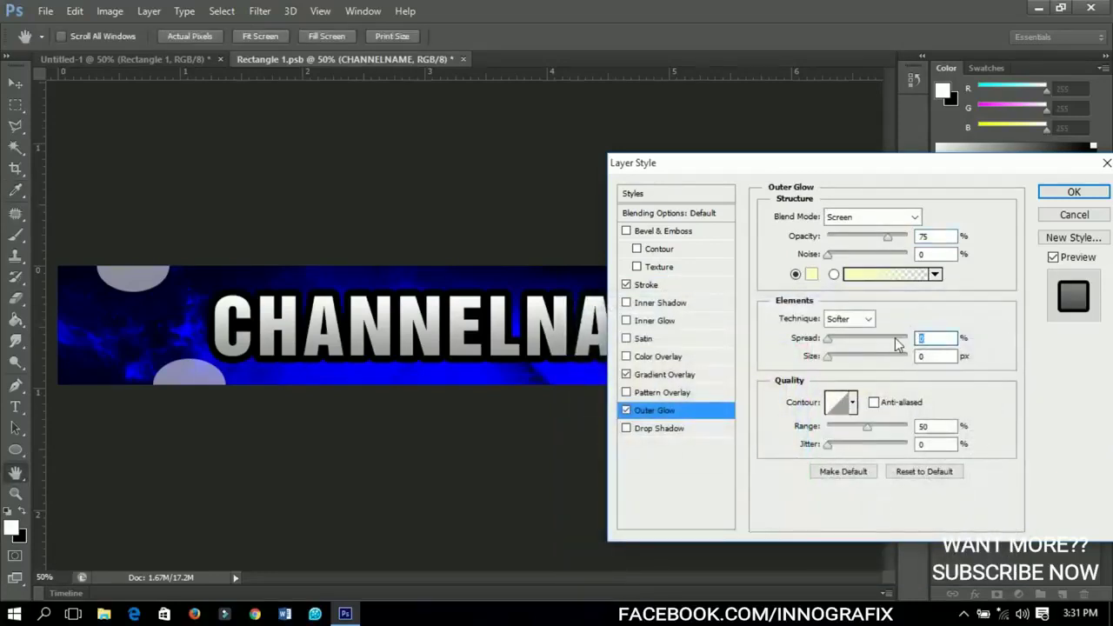
type("24")
key("Tab")
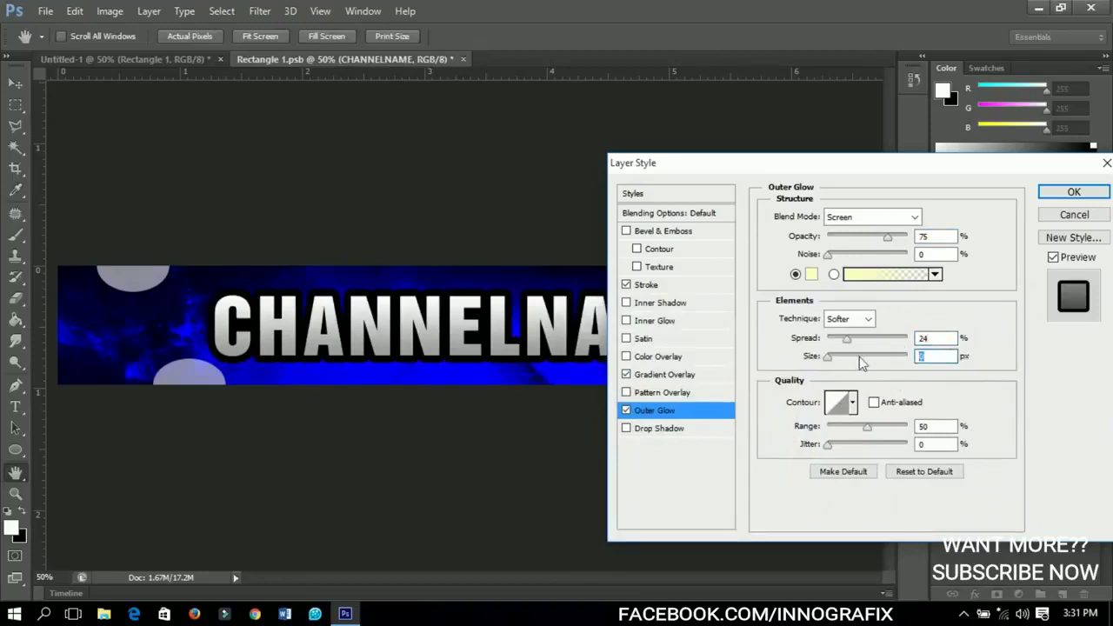
type("51")
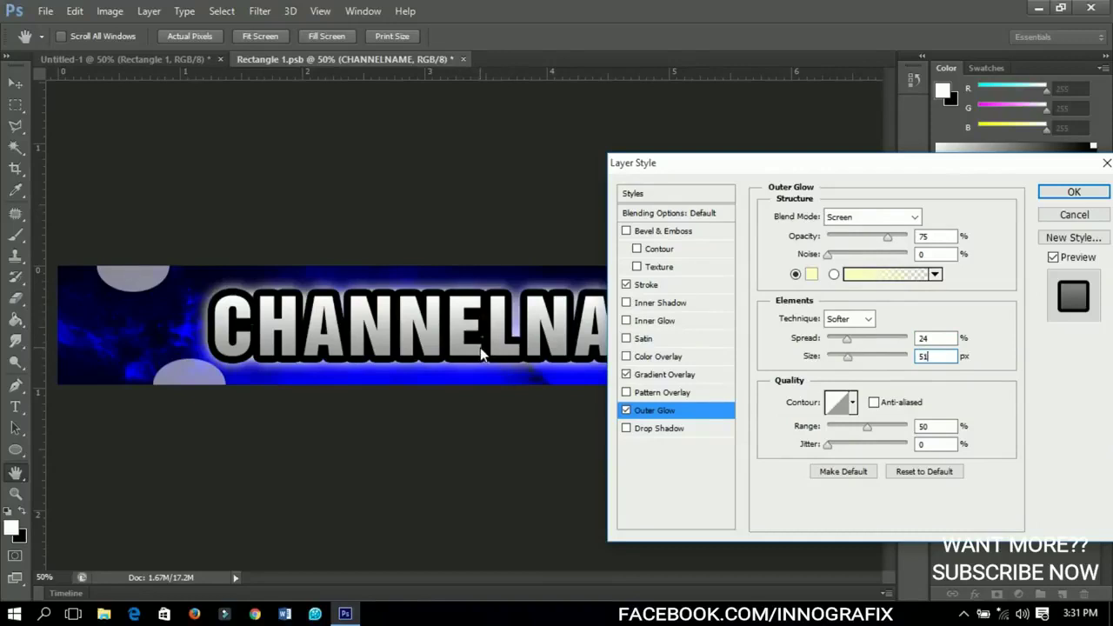
left_click(1074, 193)
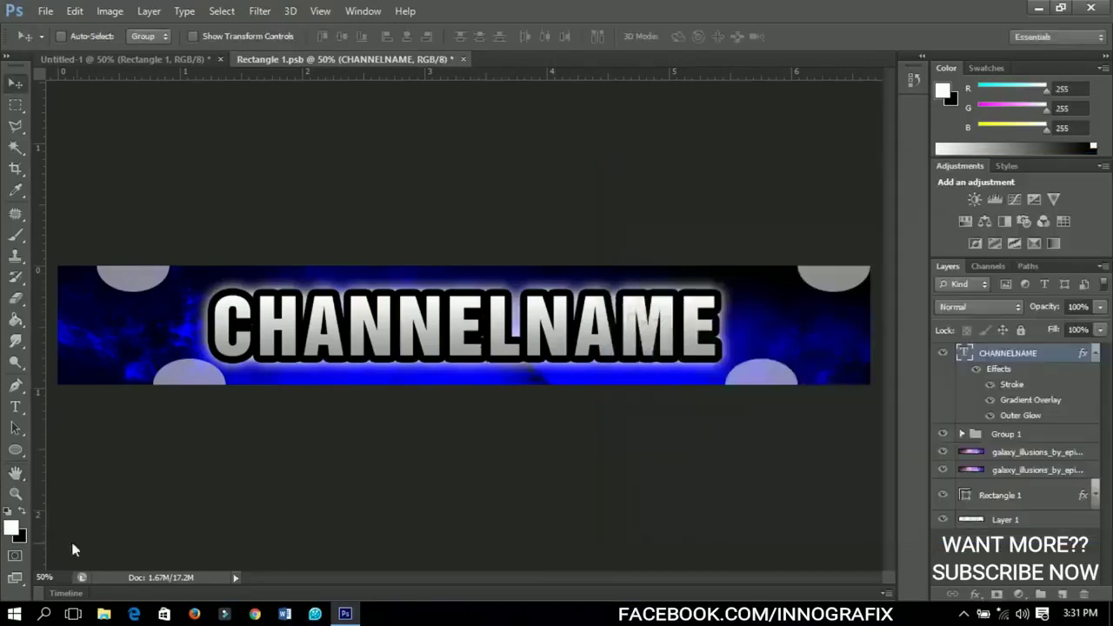
left_click(1095, 353)
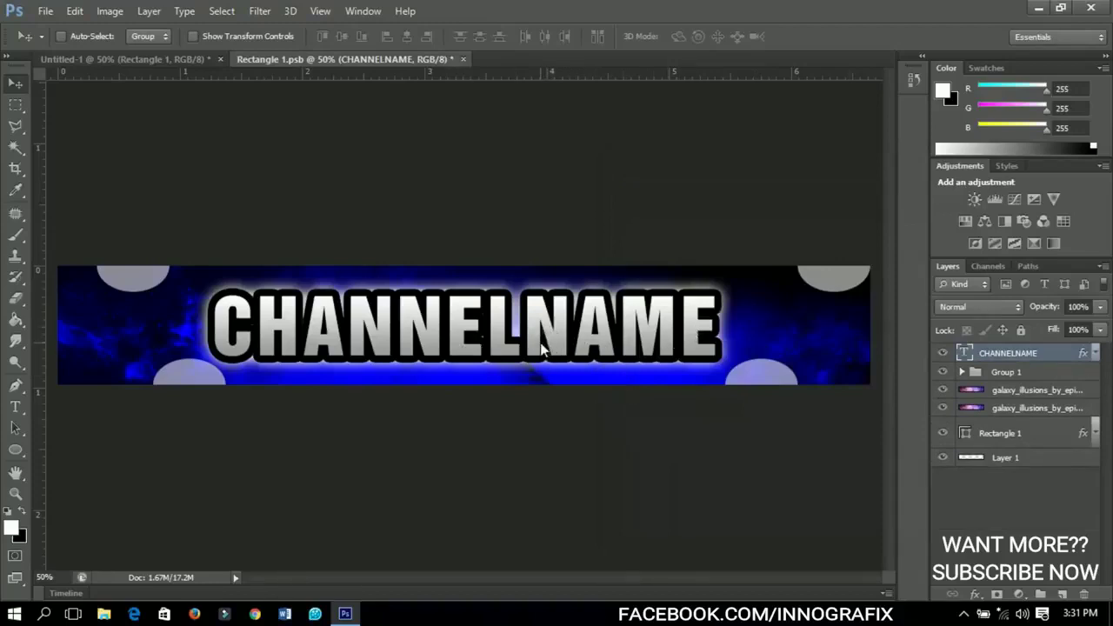
Recolor the NAME part of the CHANNELNAME title to cyan #2afdfb and commit the text edit.
key("t")
left_click_drag(527, 332, 727, 335)
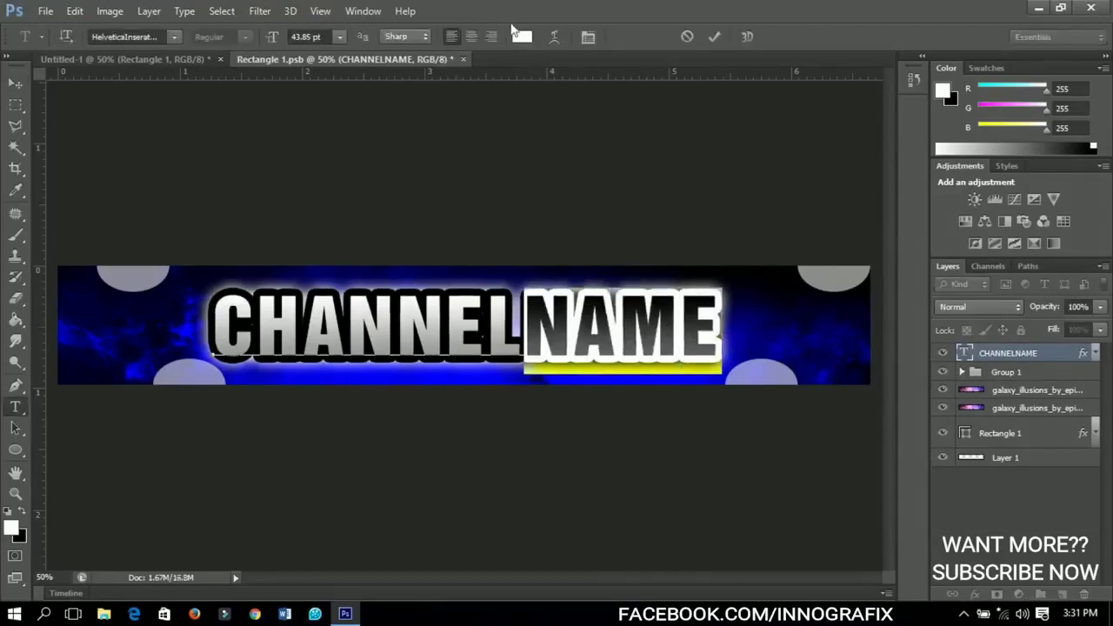
left_click(522, 37)
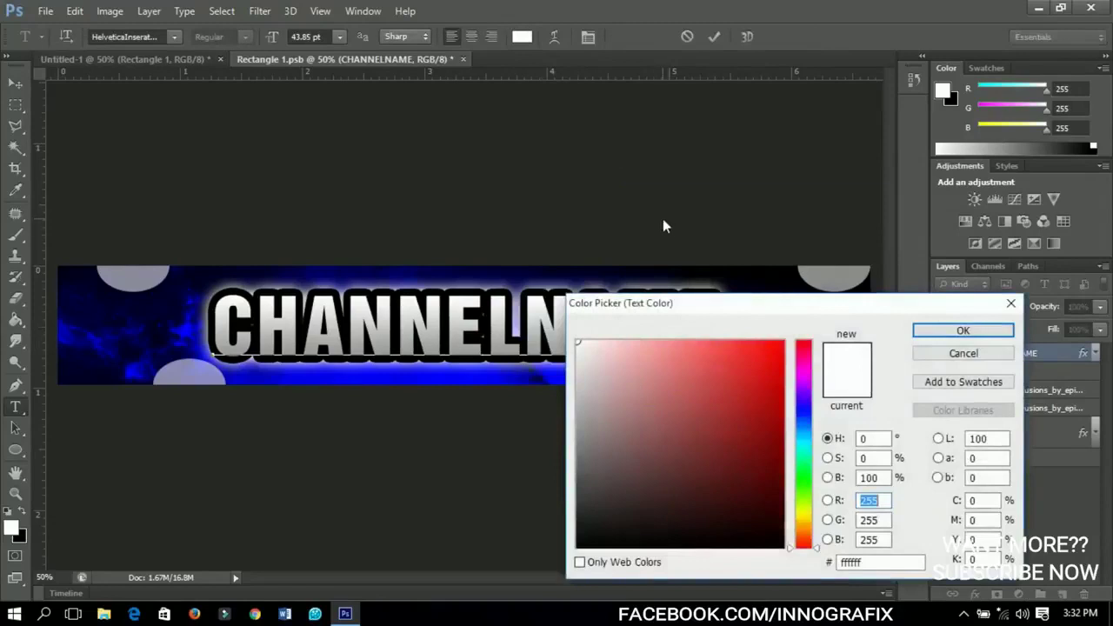
key("Tab")
key("Tab")
key("Tab")
type("2a")
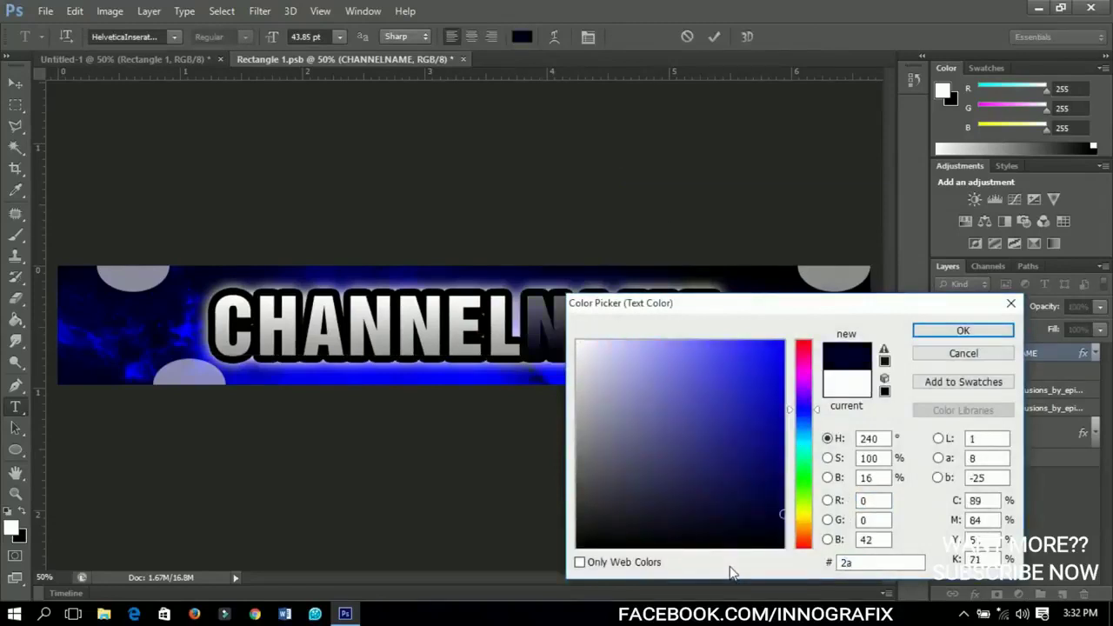
type("fdfb")
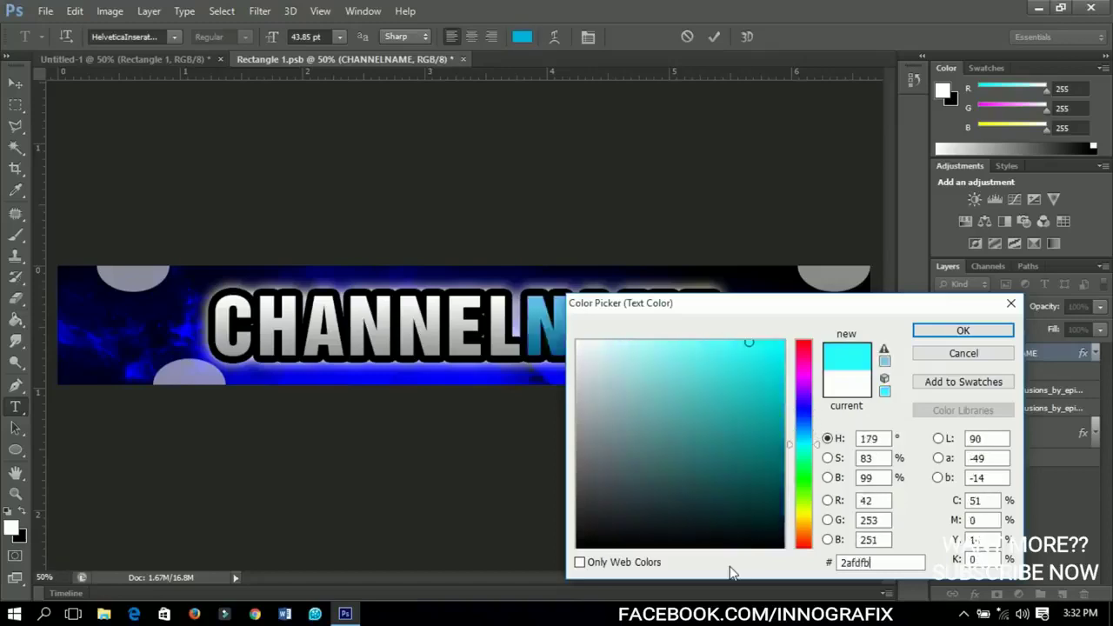
left_click(956, 332)
left_click(12, 84)
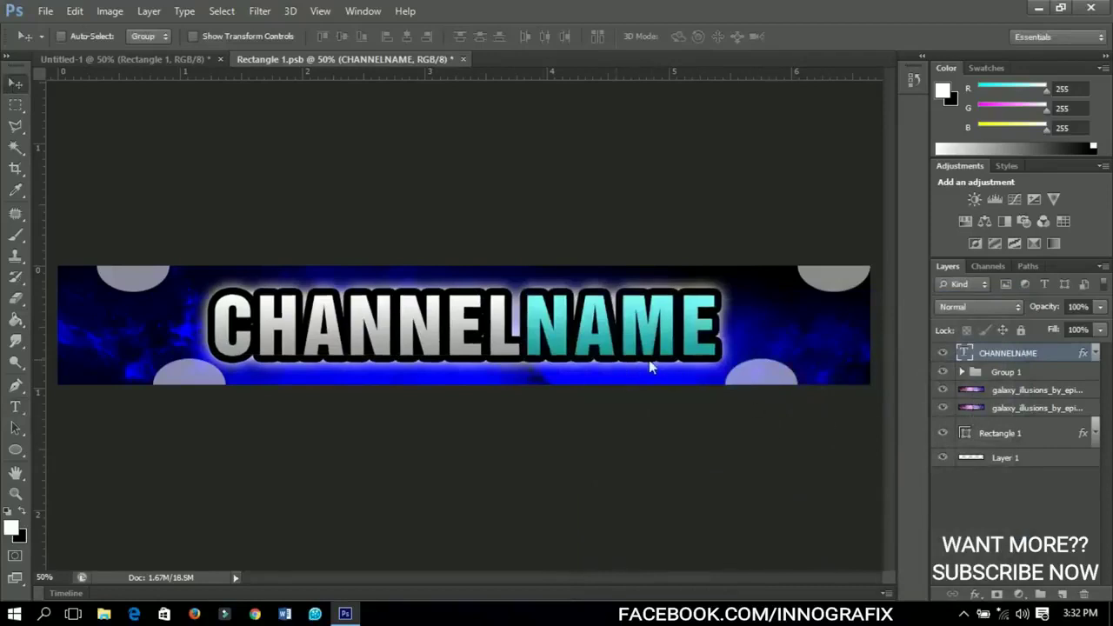
Scale the CHANNELNAME title down proportionally around its center to about 85%.
key("ctrl+t")
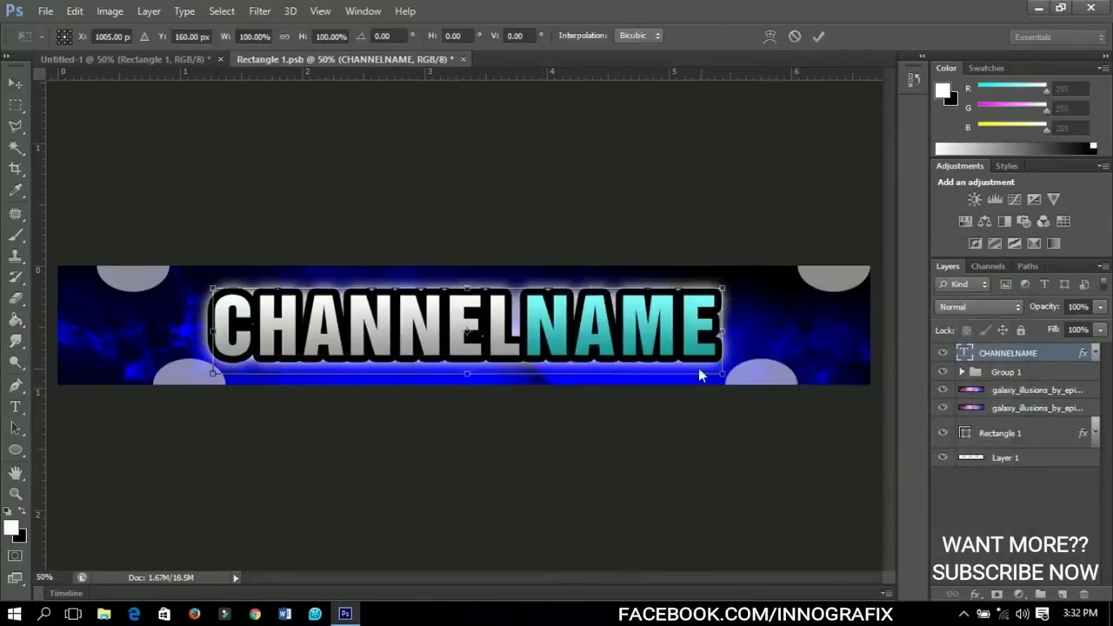
left_click_drag(721, 378, 683, 375)
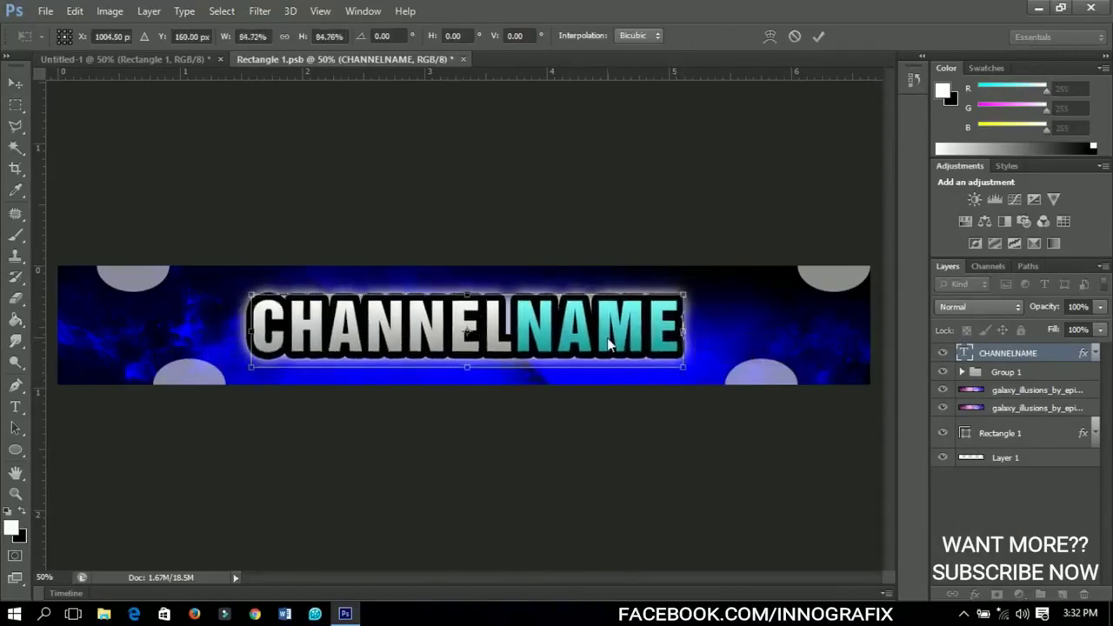
key("Return")
Nudge the CHANNELNAME title upward to leave room for a tagline beneath it.
key("Up")
key("Up")
key("Up")
key("Up")
key("Up")
key("Up")
key("Up")
key("Up")
key("Up")
key("Up")
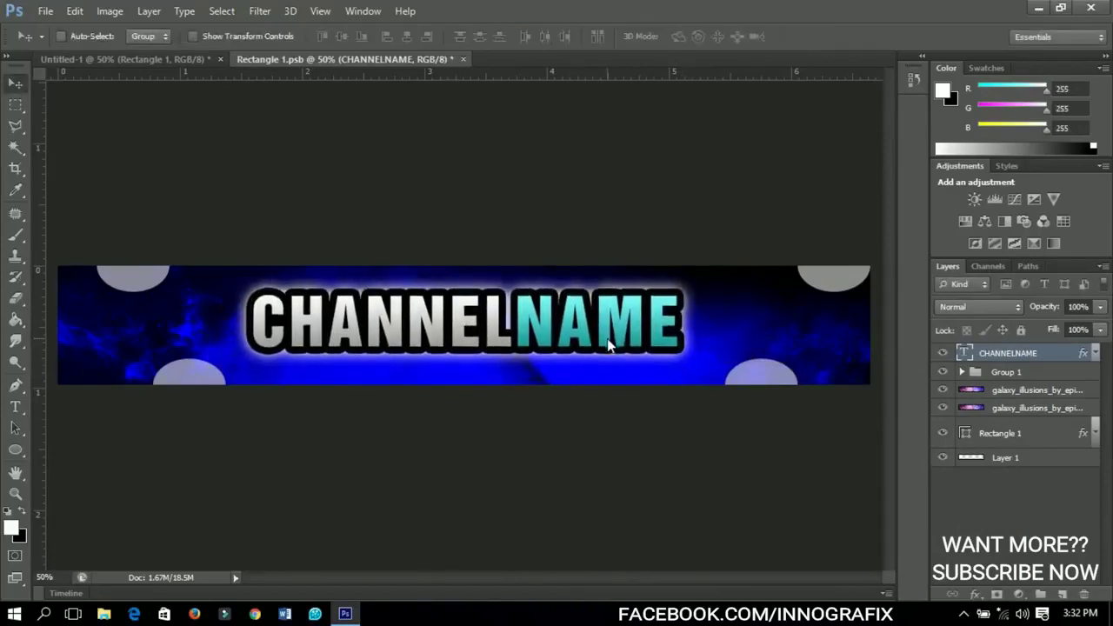
key("Up")
key("Up")
key("Up")
key("Up")
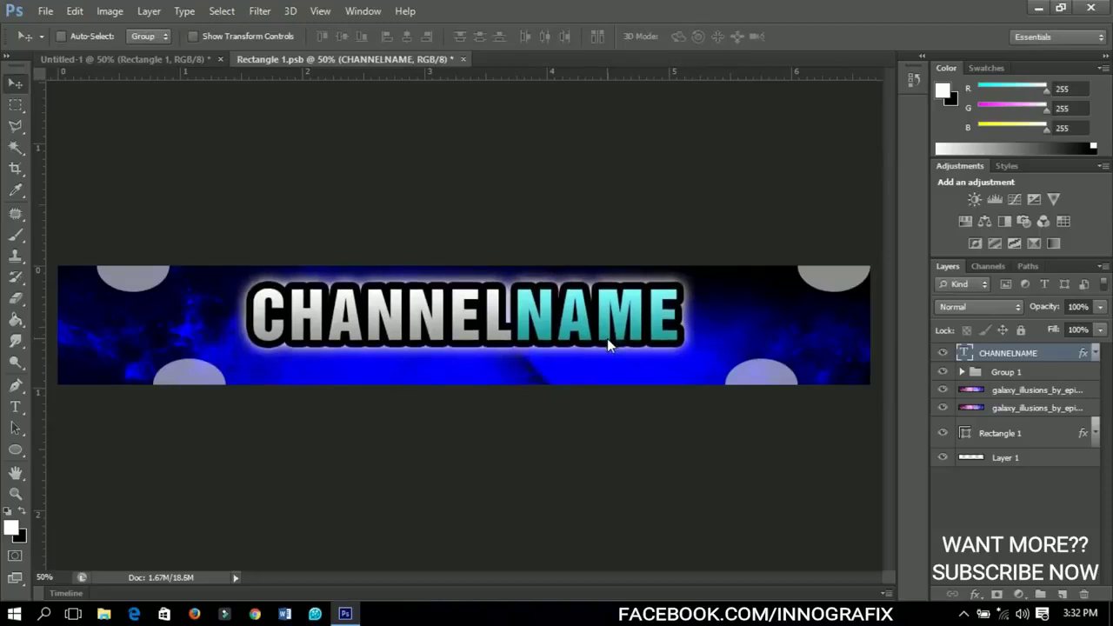
key("Up")
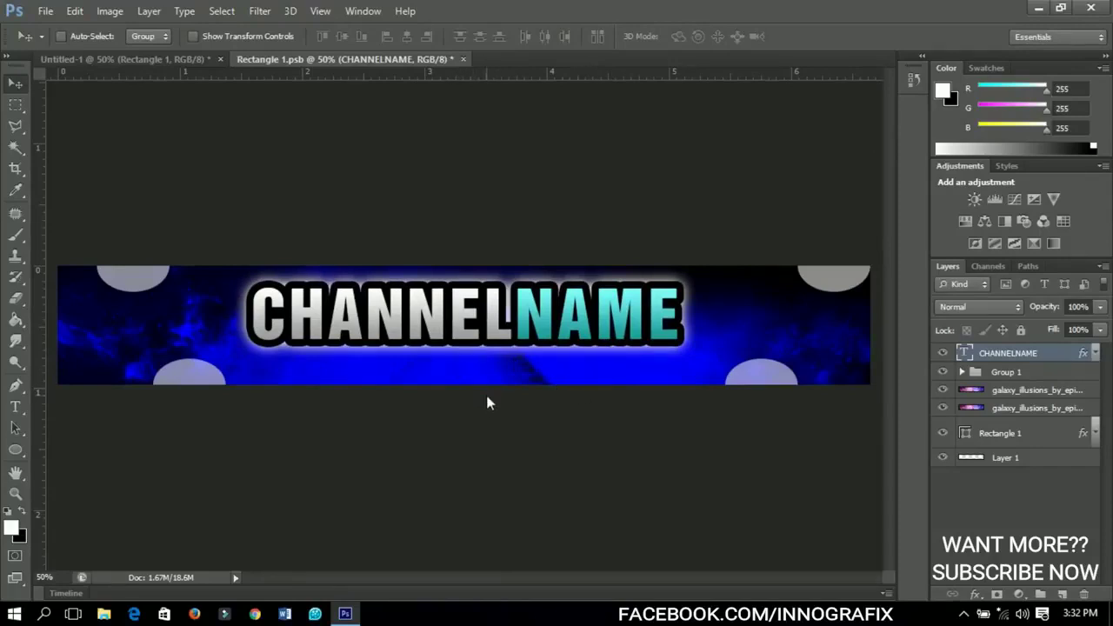
Add the text SUBSCRIBE FOR GOODIES on a new text layer just below the CHANNELNAME title.
left_click(16, 408)
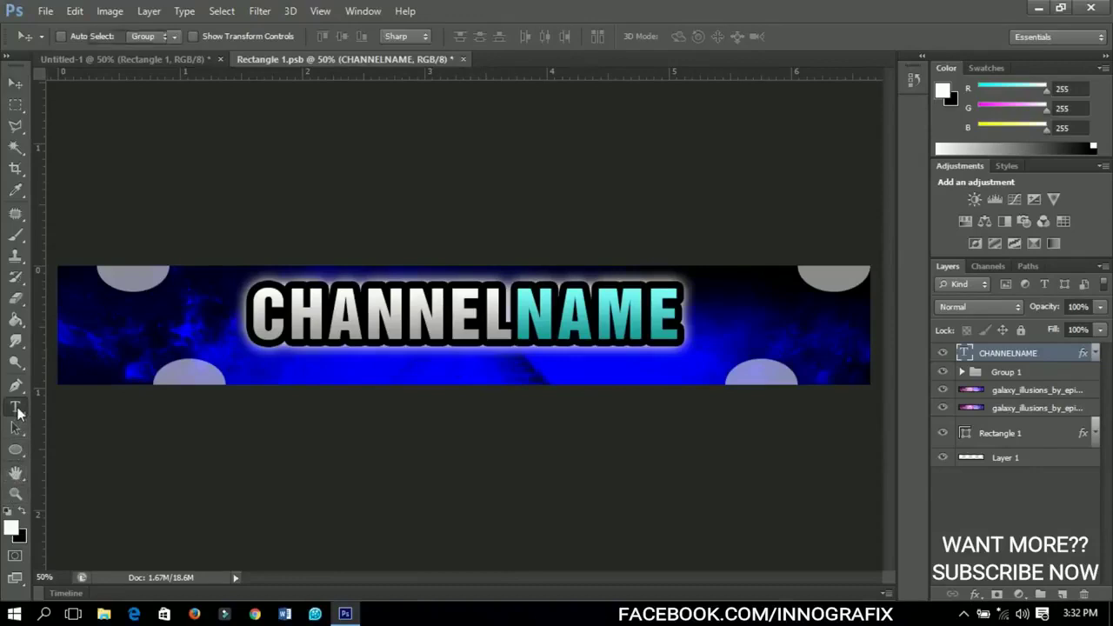
left_click(378, 367)
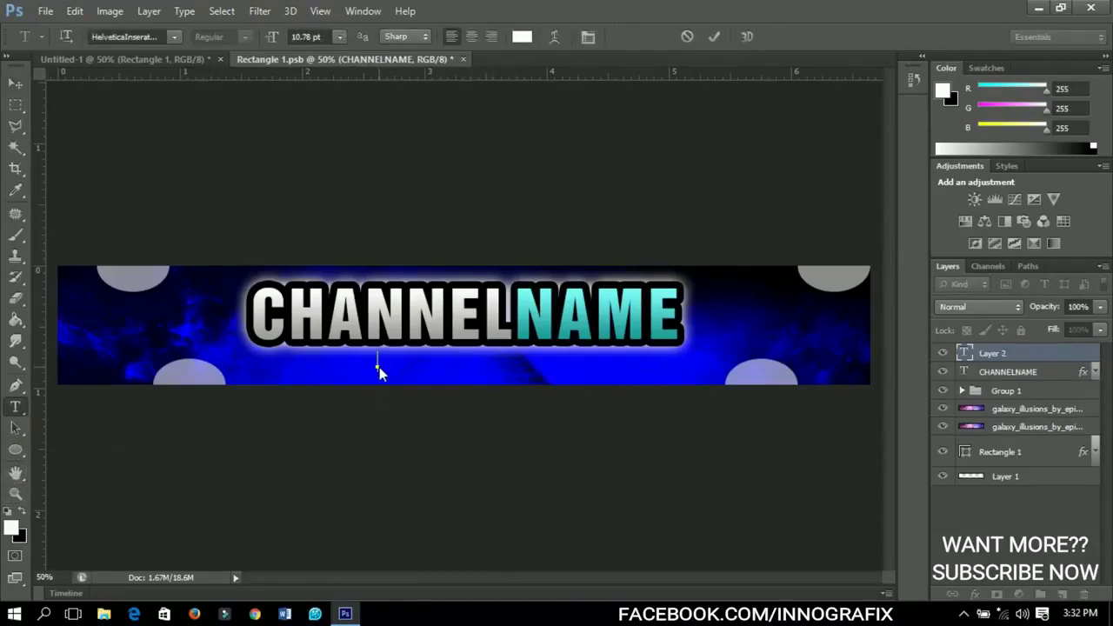
type("subs")
key("BackSpace")
key("BackSpace")
key("BackSpace")
type("ubscribe f")
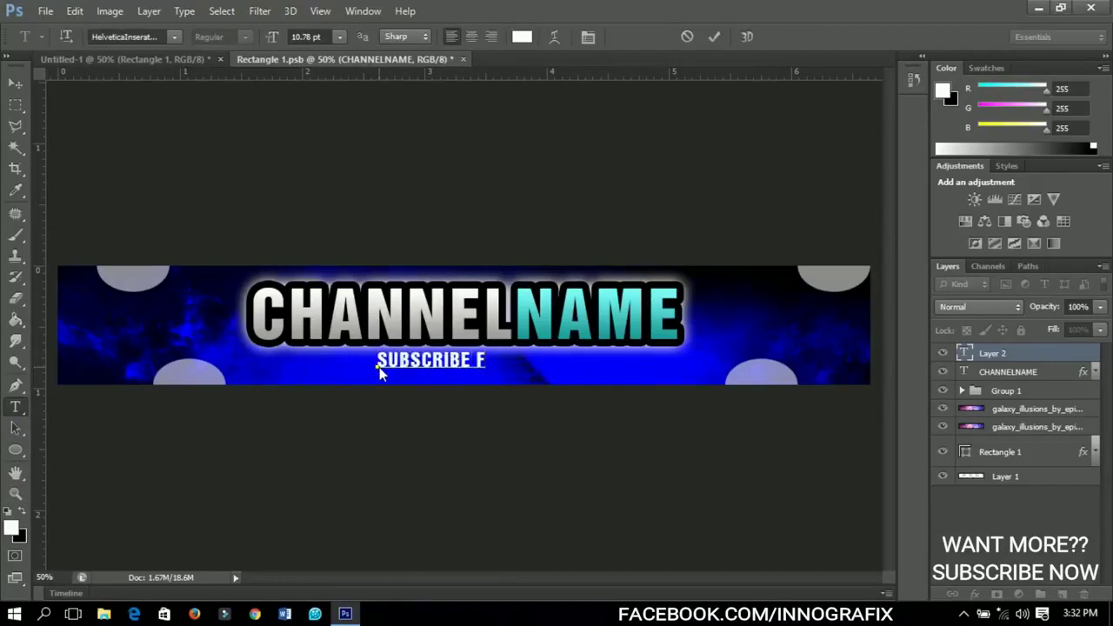
type("or good")
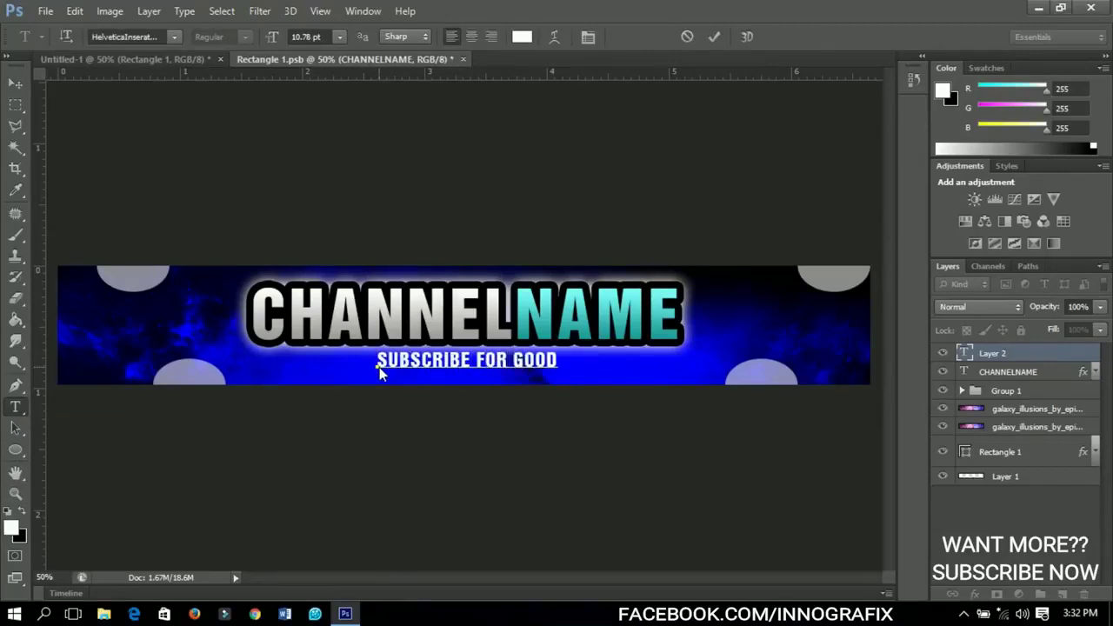
type("ies")
Color the whole SUBSCRIBE FOR GOODIES line bright red and commit the text.
key("ctrl")
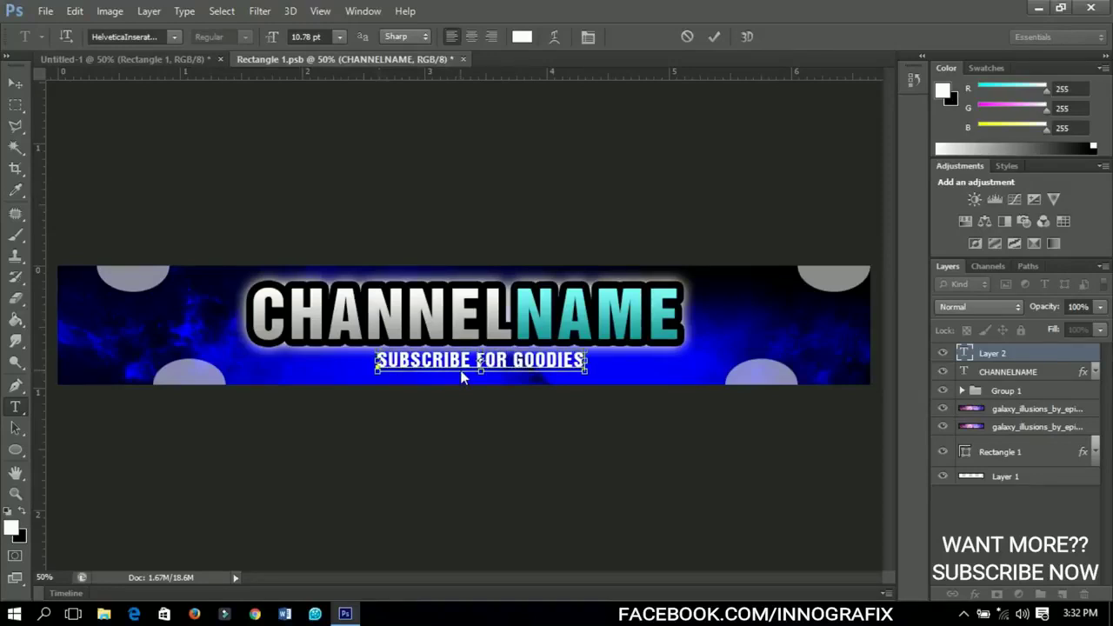
key("ctrl+a")
left_click(521, 36)
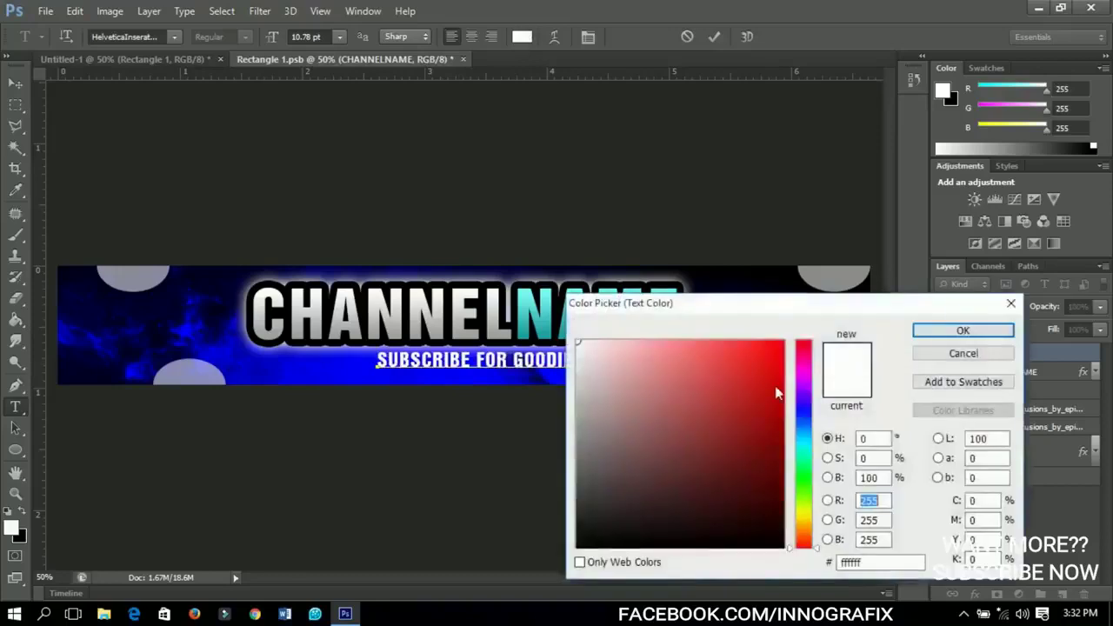
left_click_drag(775, 385, 784, 341)
left_click(963, 331)
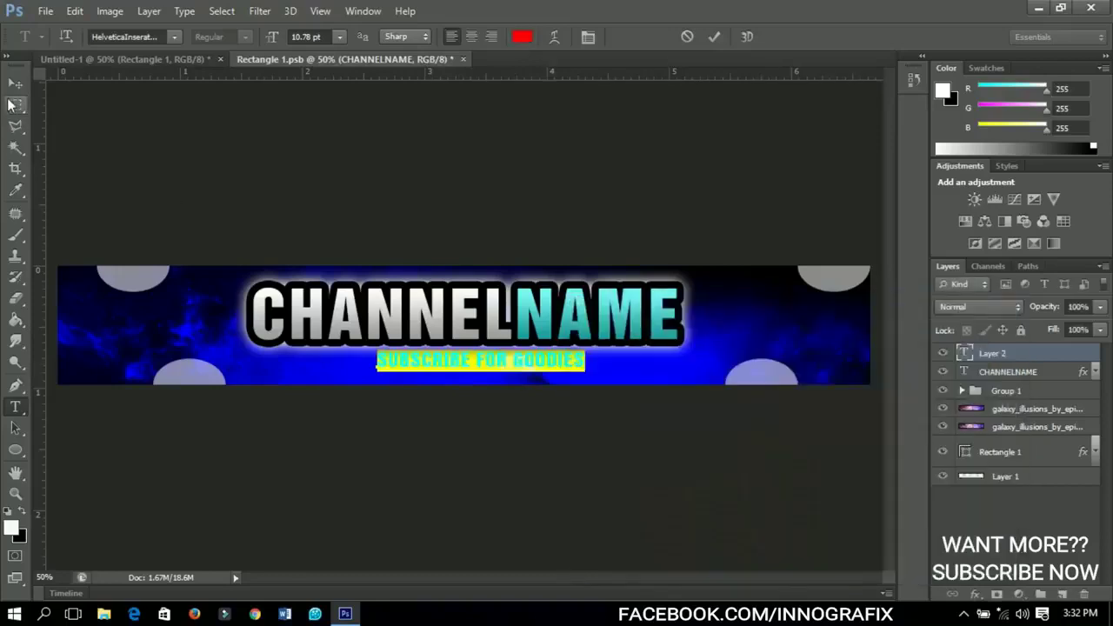
left_click(15, 84)
Enlarge the SUBSCRIBE FOR GOODIES text around its center to about 128%.
key("ctrl+t")
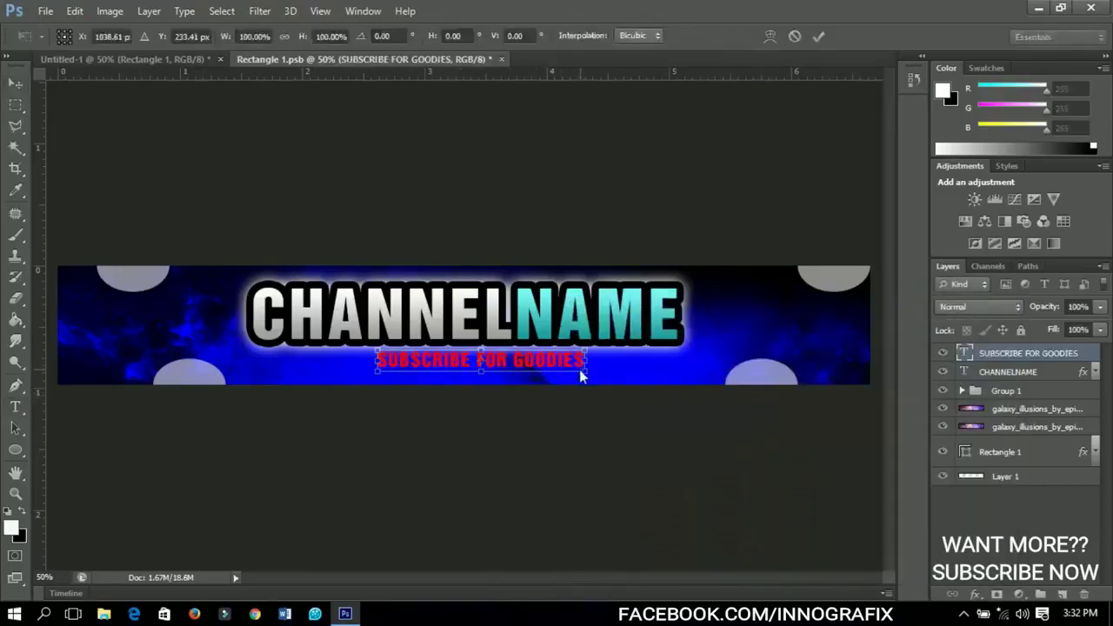
left_click_drag(582, 373, 612, 384)
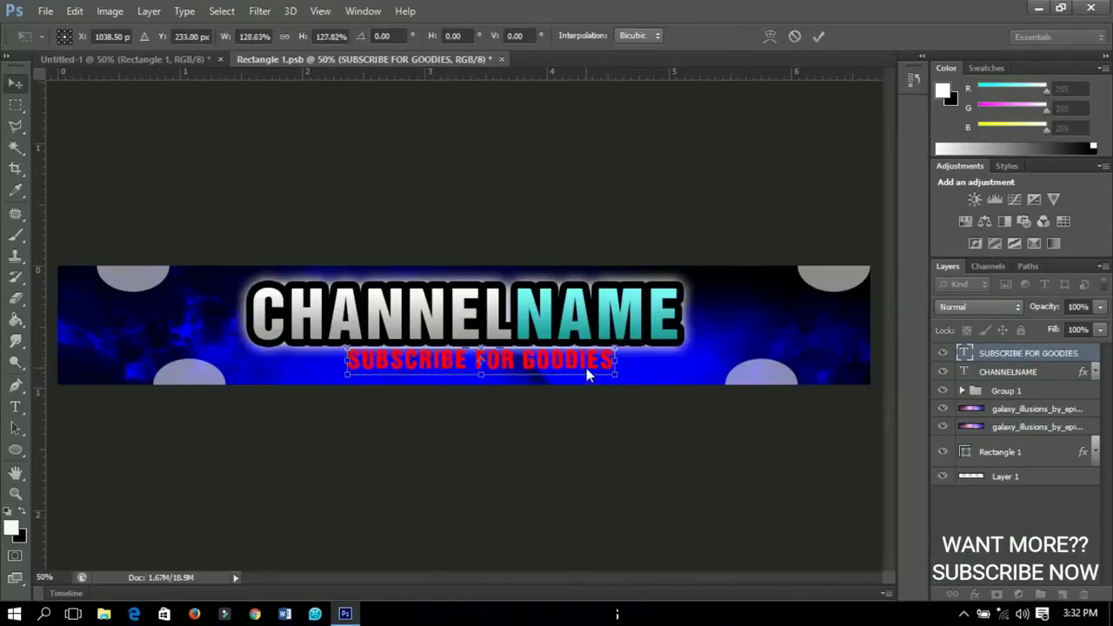
key("Return")
Center the SUBSCRIBE FOR GOODIES text horizontally on the canvas, clear the selection, and nudge the text slightly down.
key("ctrl+a")
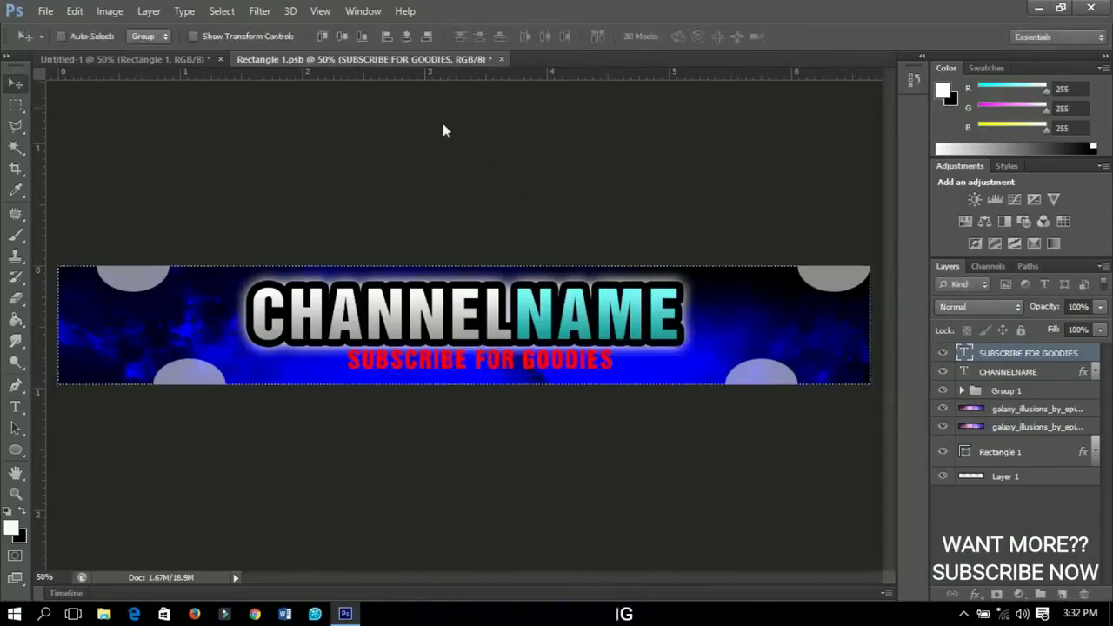
left_click(408, 38)
key("ctrl+d")
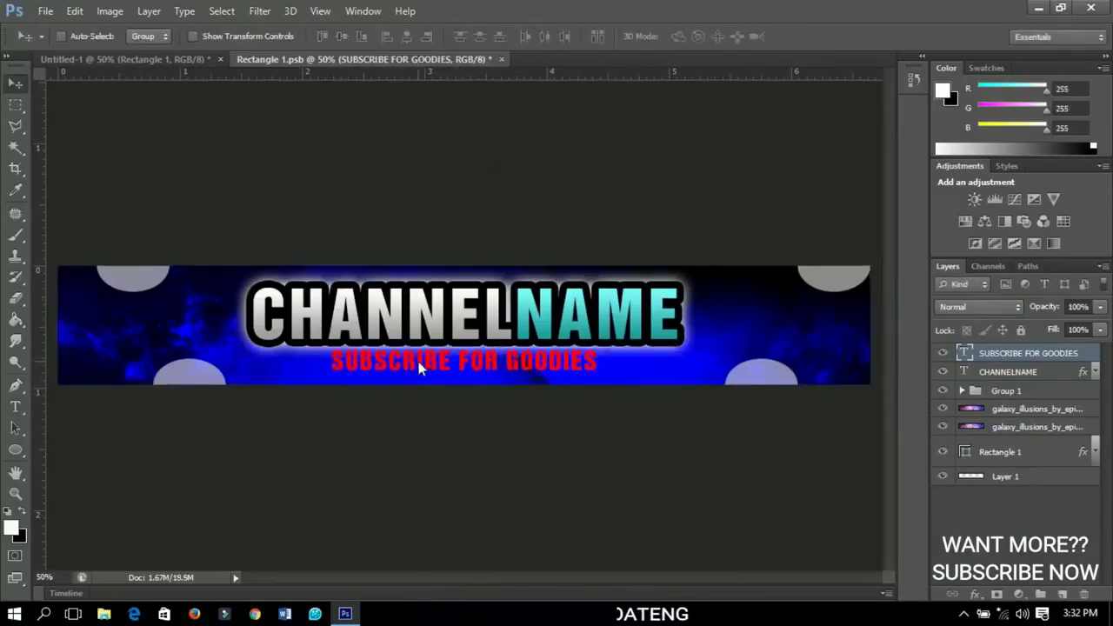
key("Down")
key("Down")
key("Down")
key("Down")
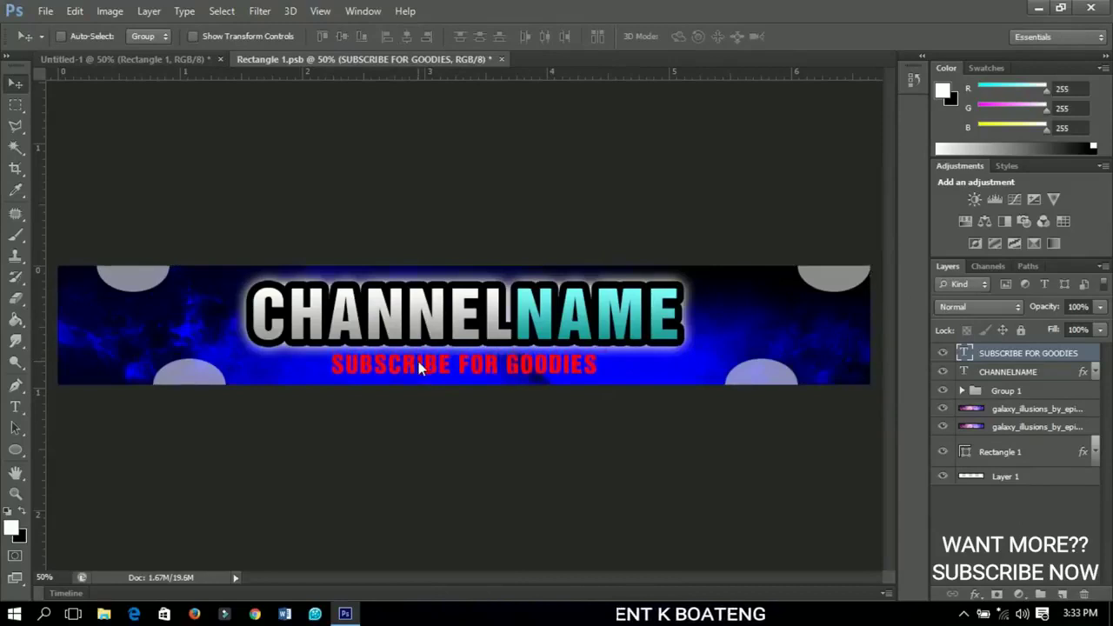
Give the SUBSCRIBE FOR GOODIES text an outer glow with 16% spread and 29 px size.
right_click(1044, 352)
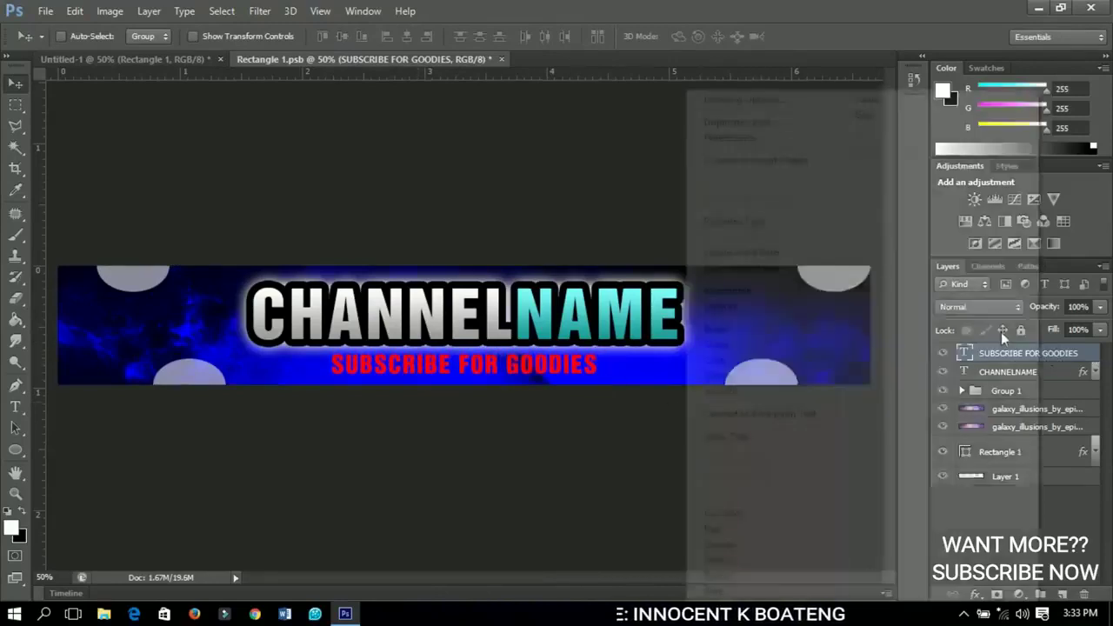
left_click(747, 99)
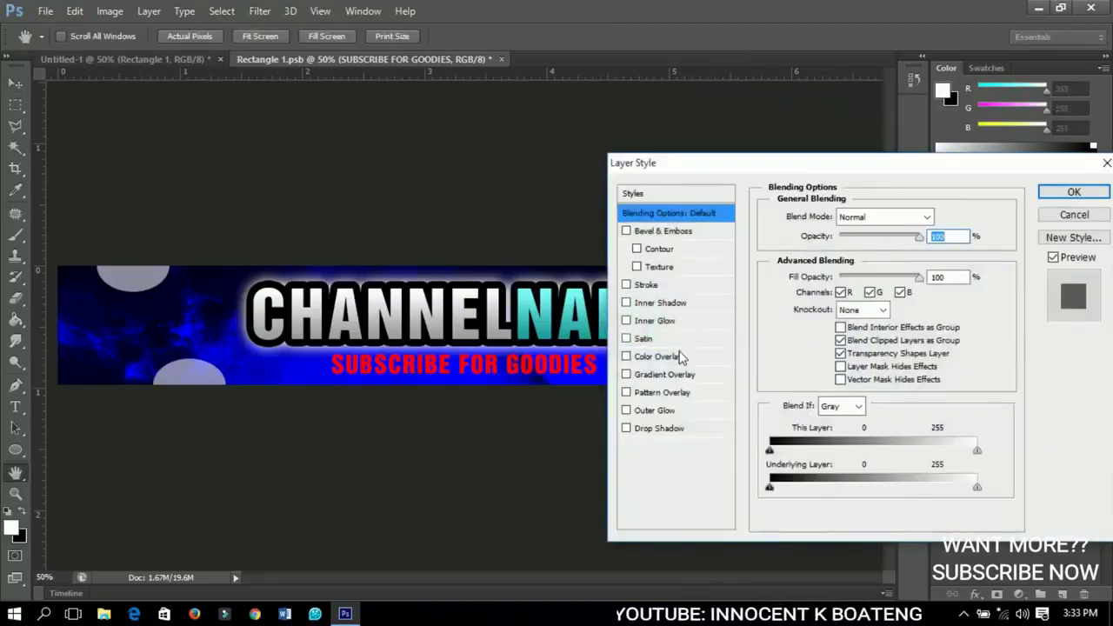
left_click(655, 414)
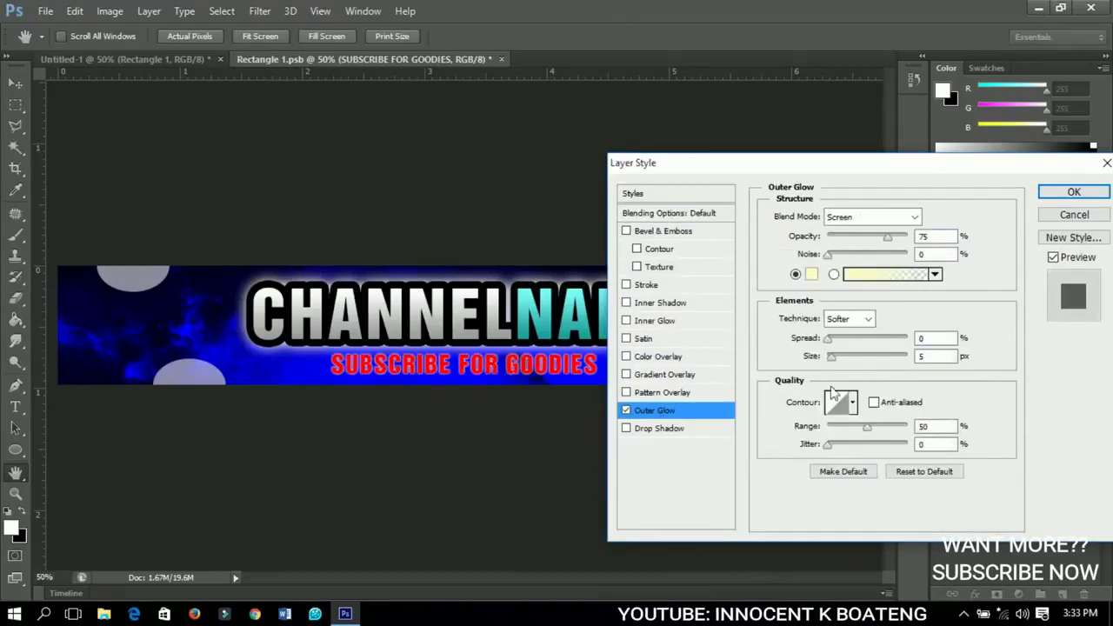
left_click_drag(832, 339, 840, 345)
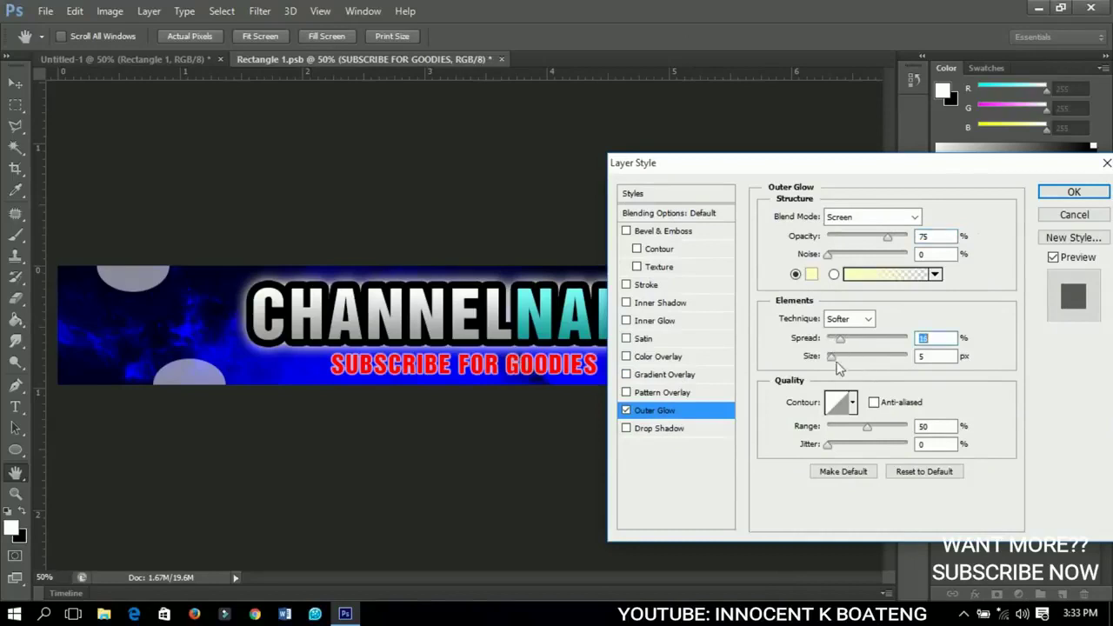
left_click_drag(837, 356, 840, 356)
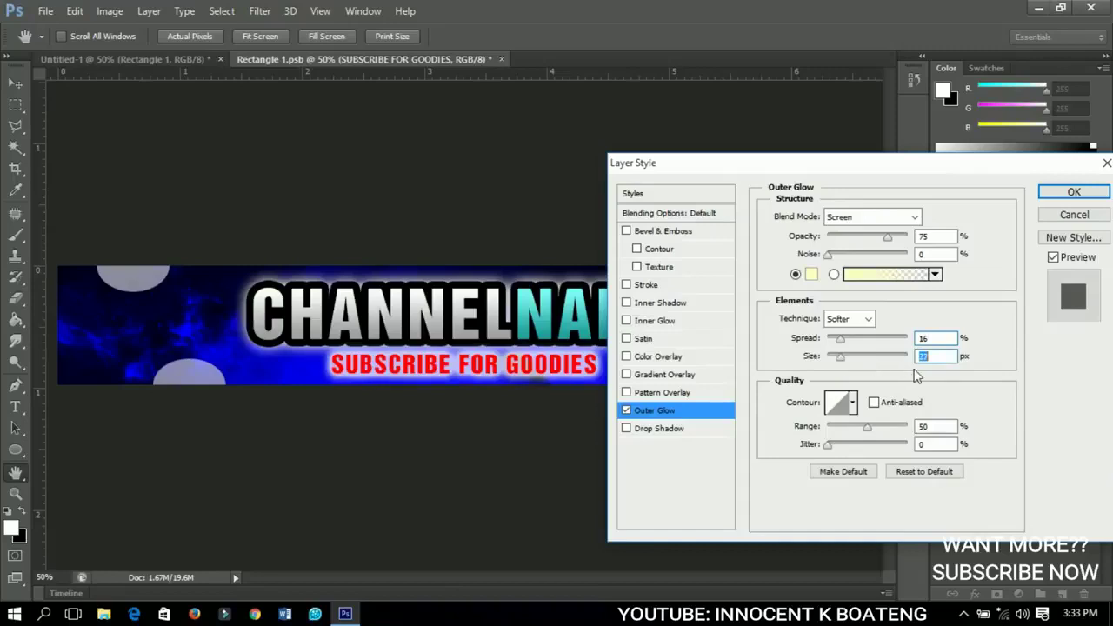
type("29")
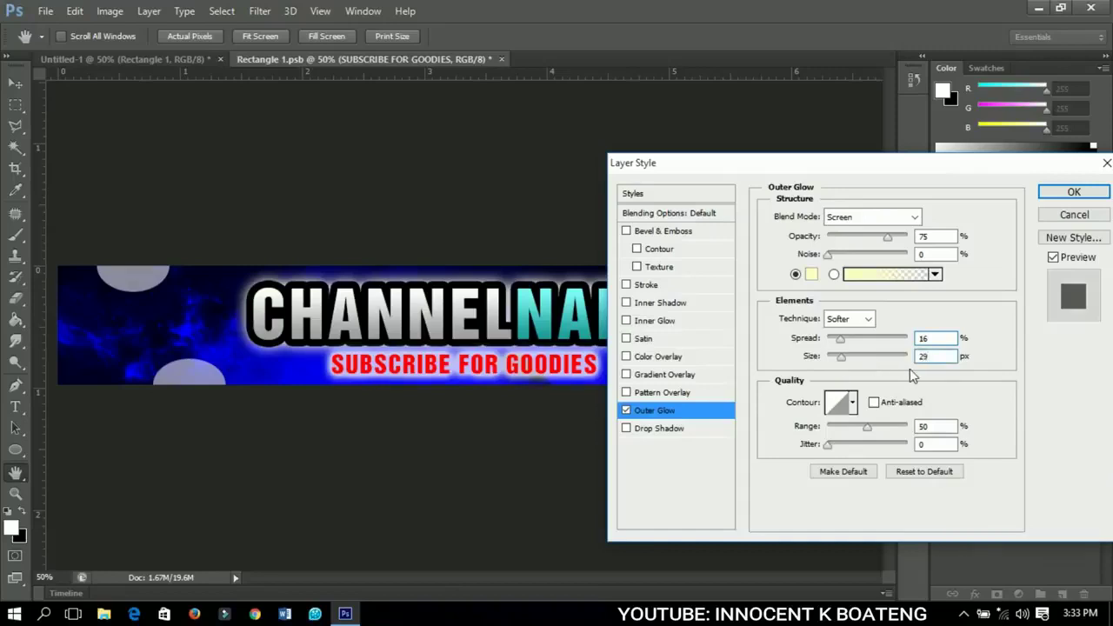